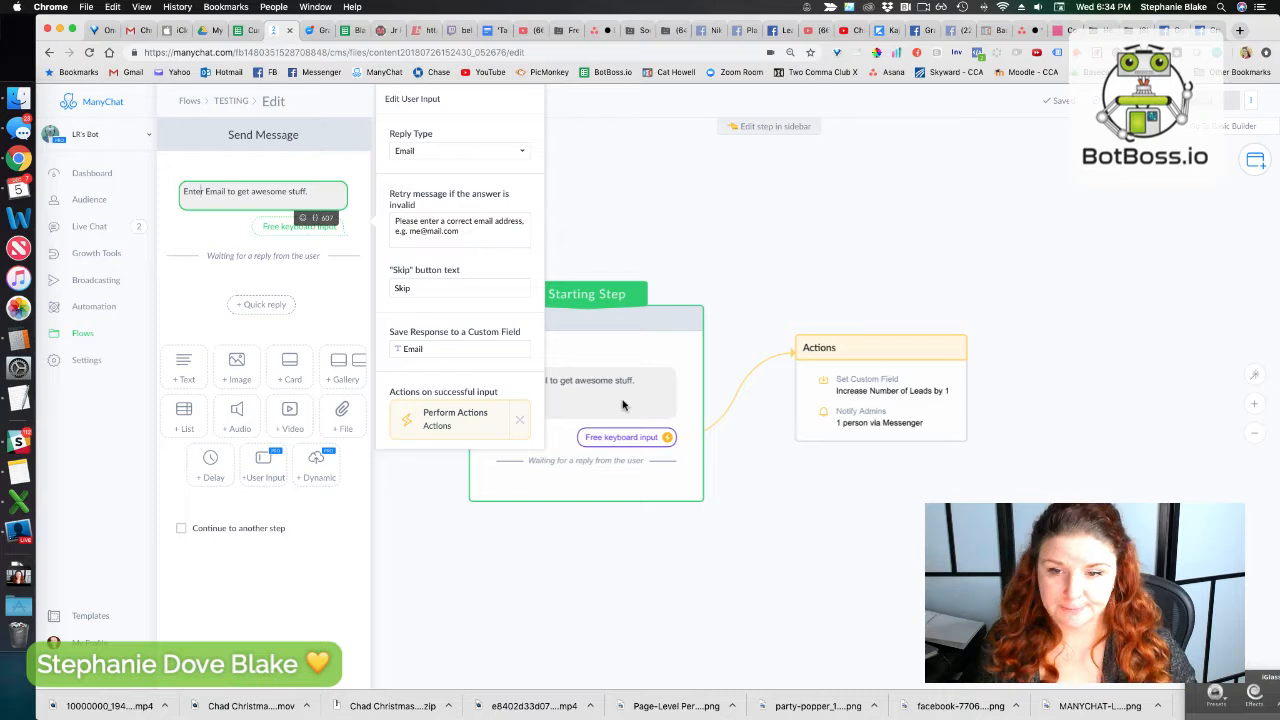
- Delete the Actions step connected to the starting Send Message step and confirm the deletion
{"action": "mouse_move", "coordinate": [812, 336]}
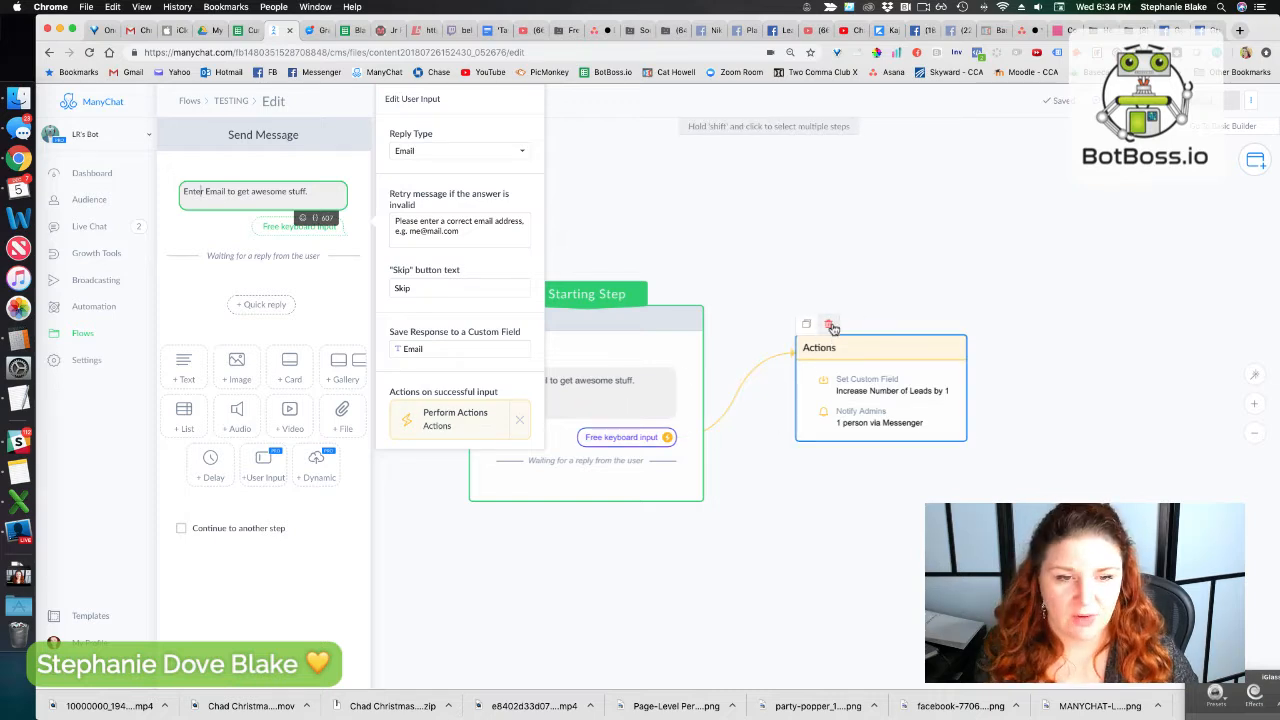
{"action": "left_click", "coordinate": [829, 325]}
{"action": "left_click", "coordinate": [750, 163]}
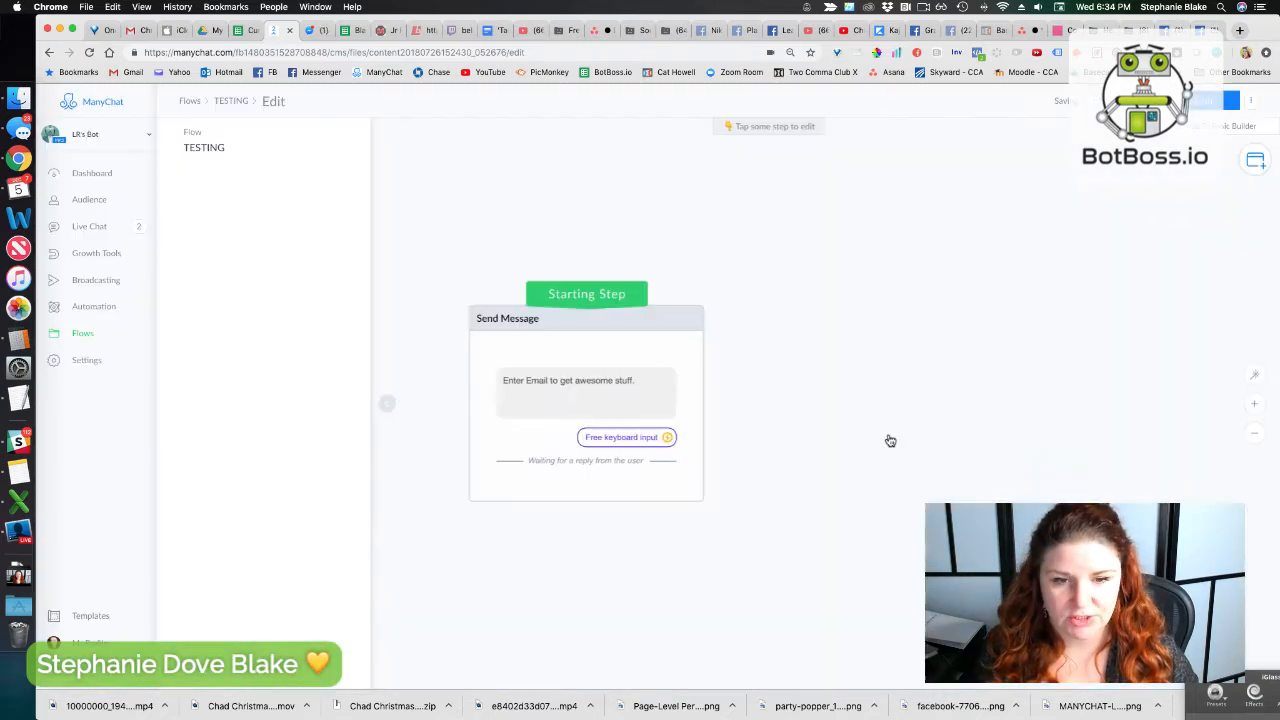
- Connect the starting message's Free keyboard input to a new Perform Actions step beside it
{"action": "left_click", "coordinate": [646, 444]}
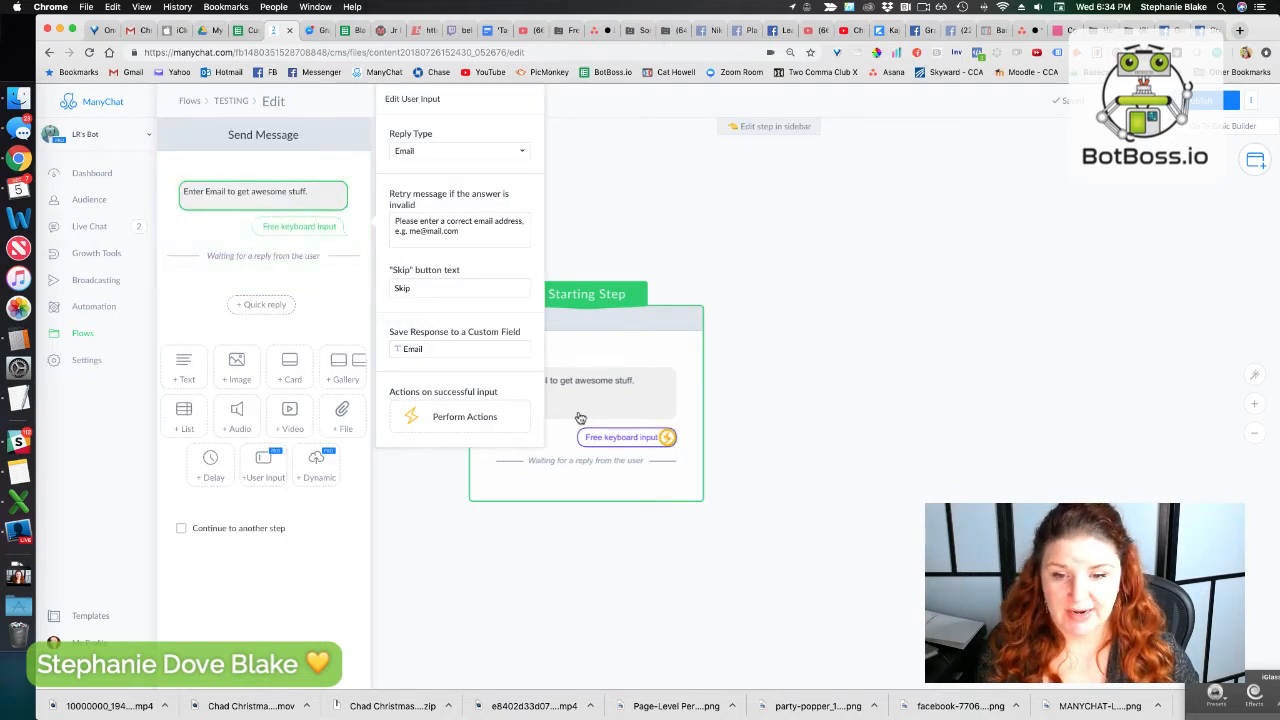
{"action": "left_click_drag", "start_coordinate": [657, 442], "coordinate": [764, 335]}
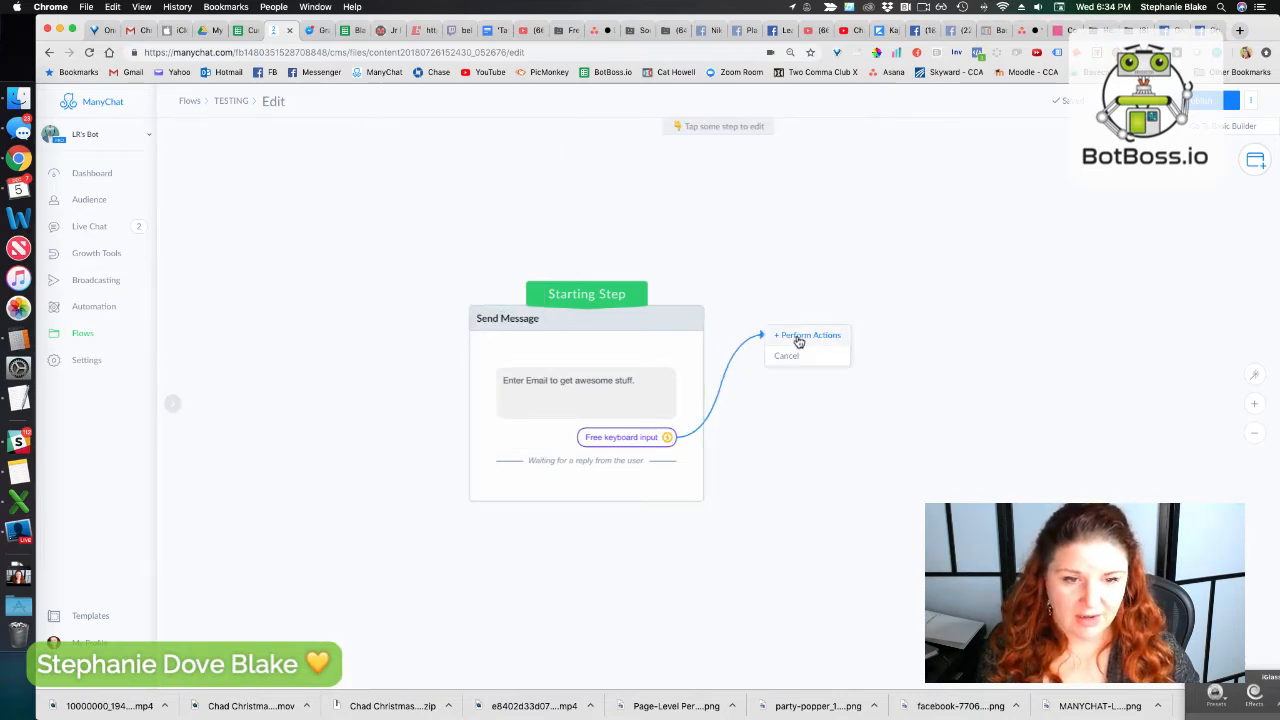
{"action": "left_click", "coordinate": [797, 335]}
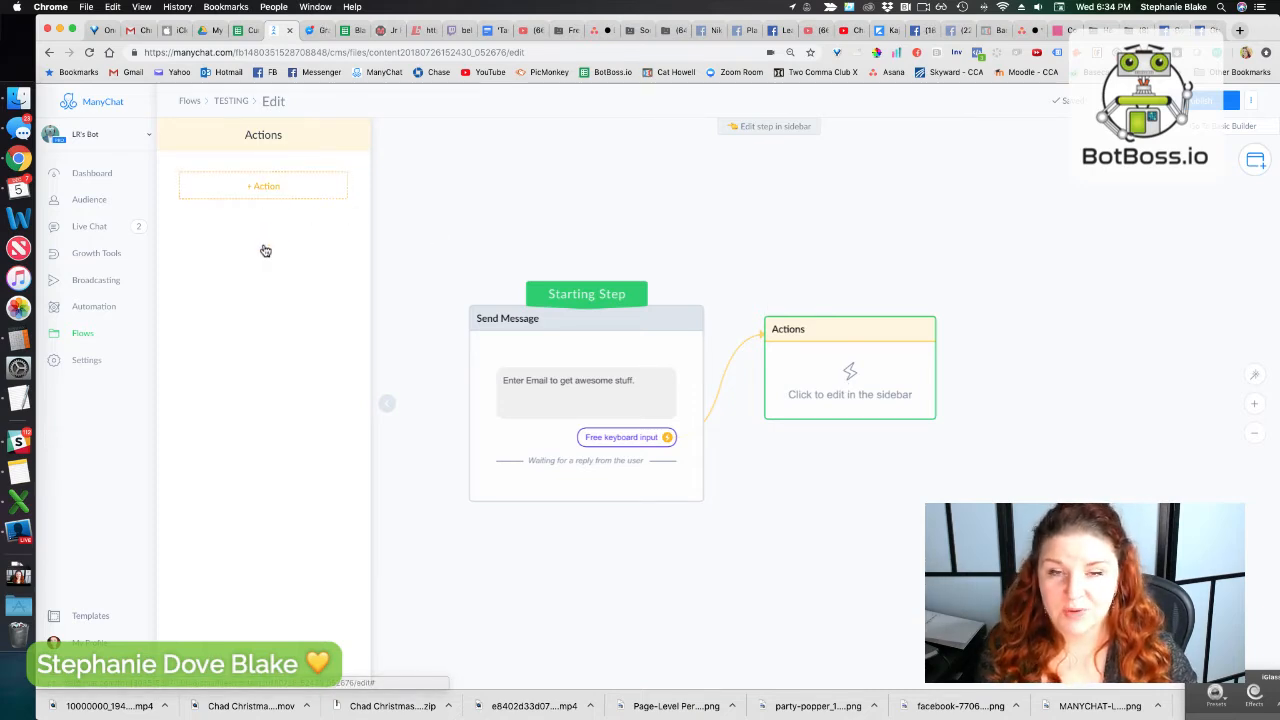
- Draft a bot field named Number of Leads with type Number and value 0 in the custom field settings, and discard it
{"action": "left_click", "coordinate": [79, 362]}
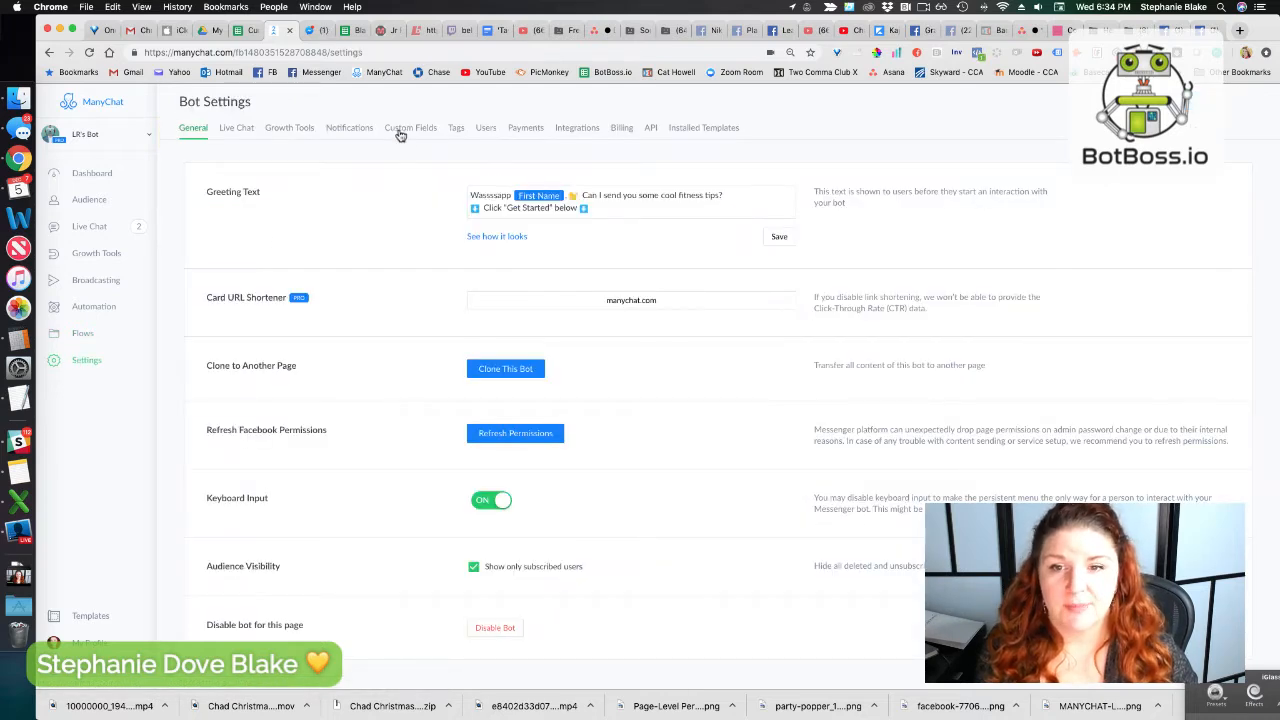
{"action": "left_click", "coordinate": [406, 129]}
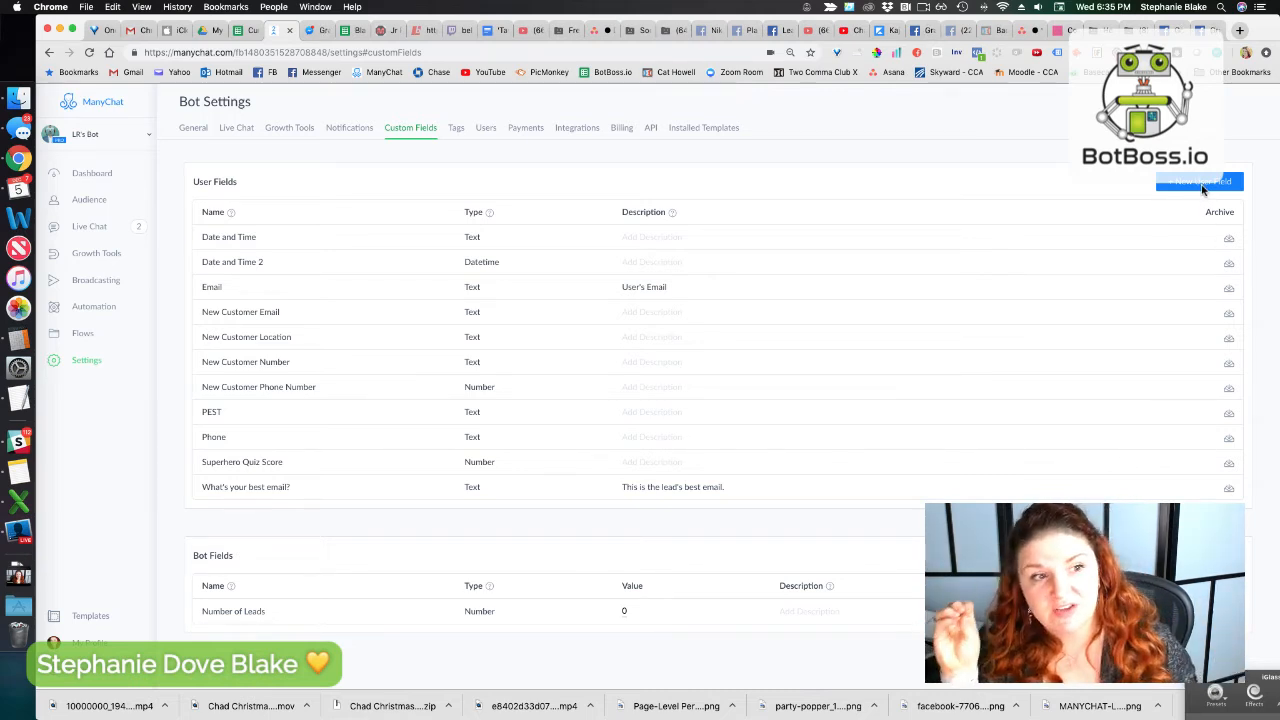
{"action": "left_click", "coordinate": [1200, 555]}
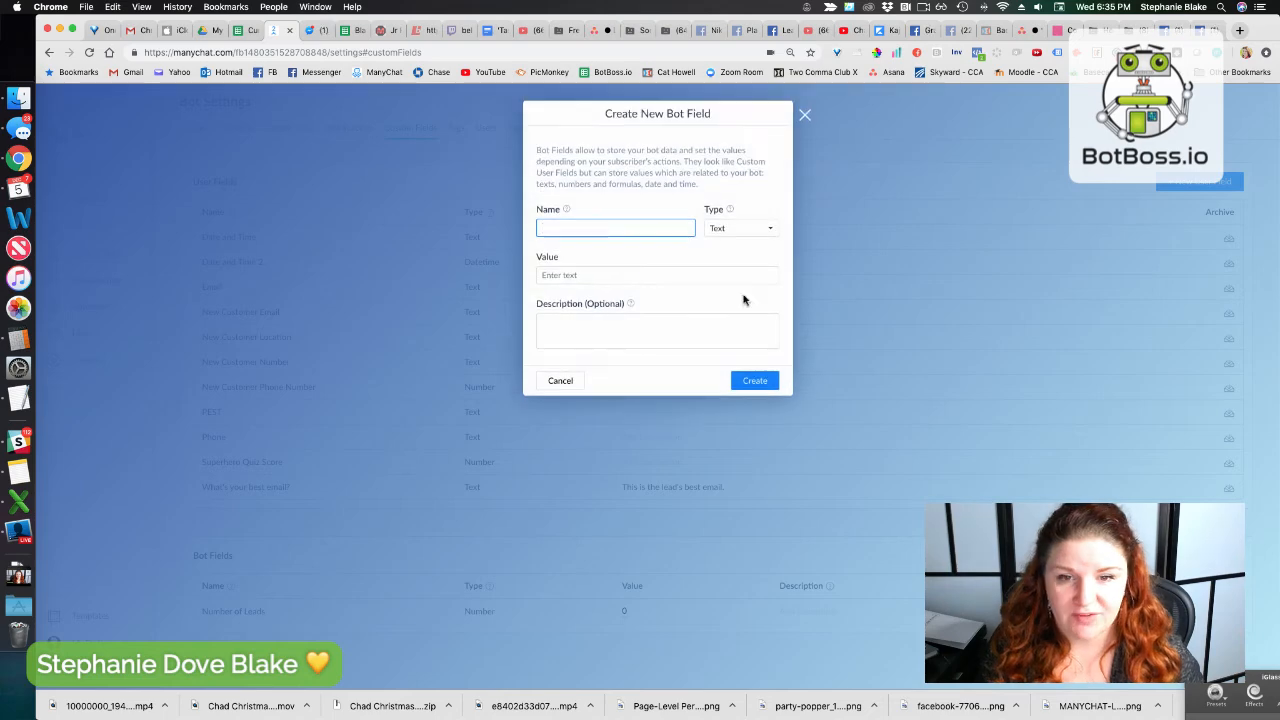
{"action": "type", "text": "Number of Leads"}
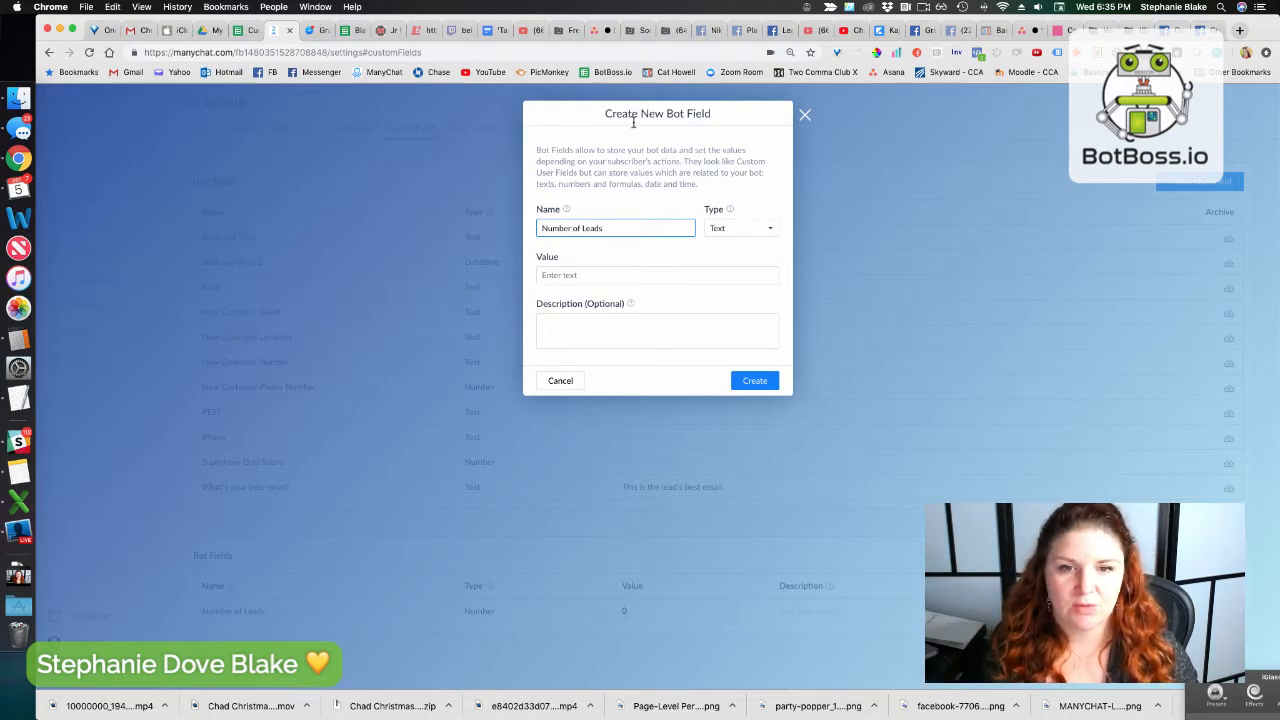
{"action": "left_click", "coordinate": [735, 231]}
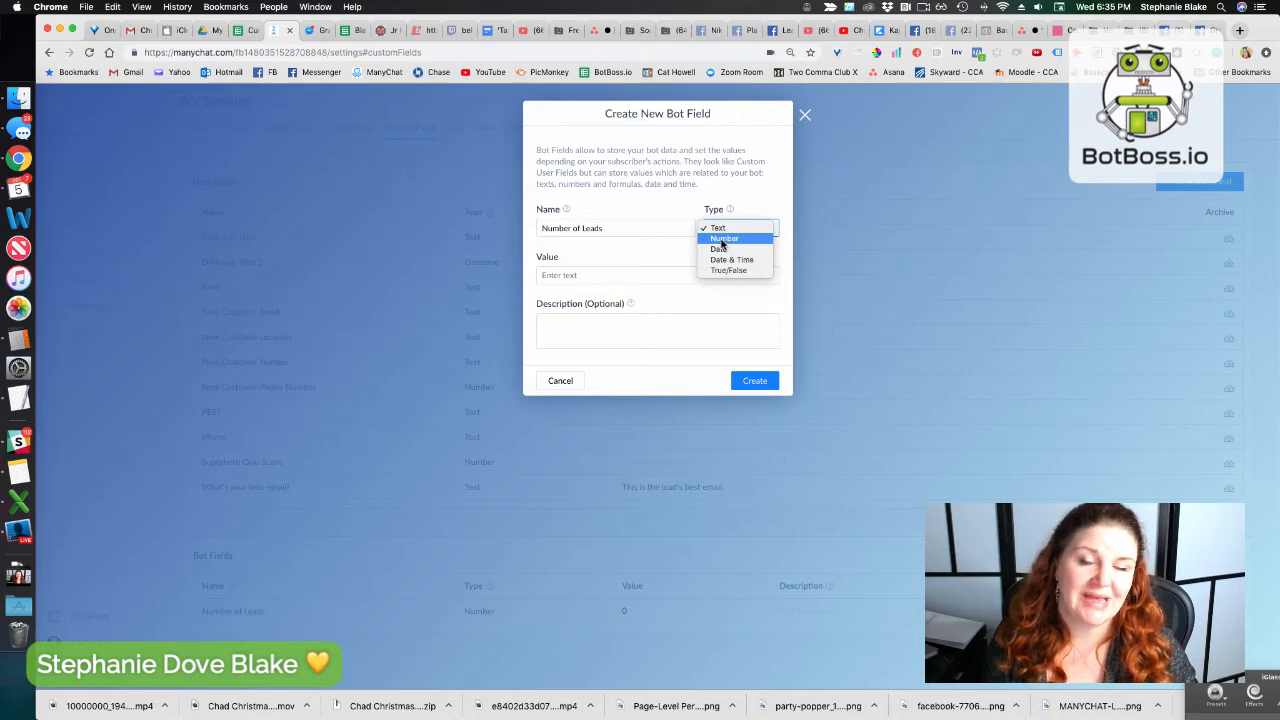
{"action": "left_click", "coordinate": [722, 240]}
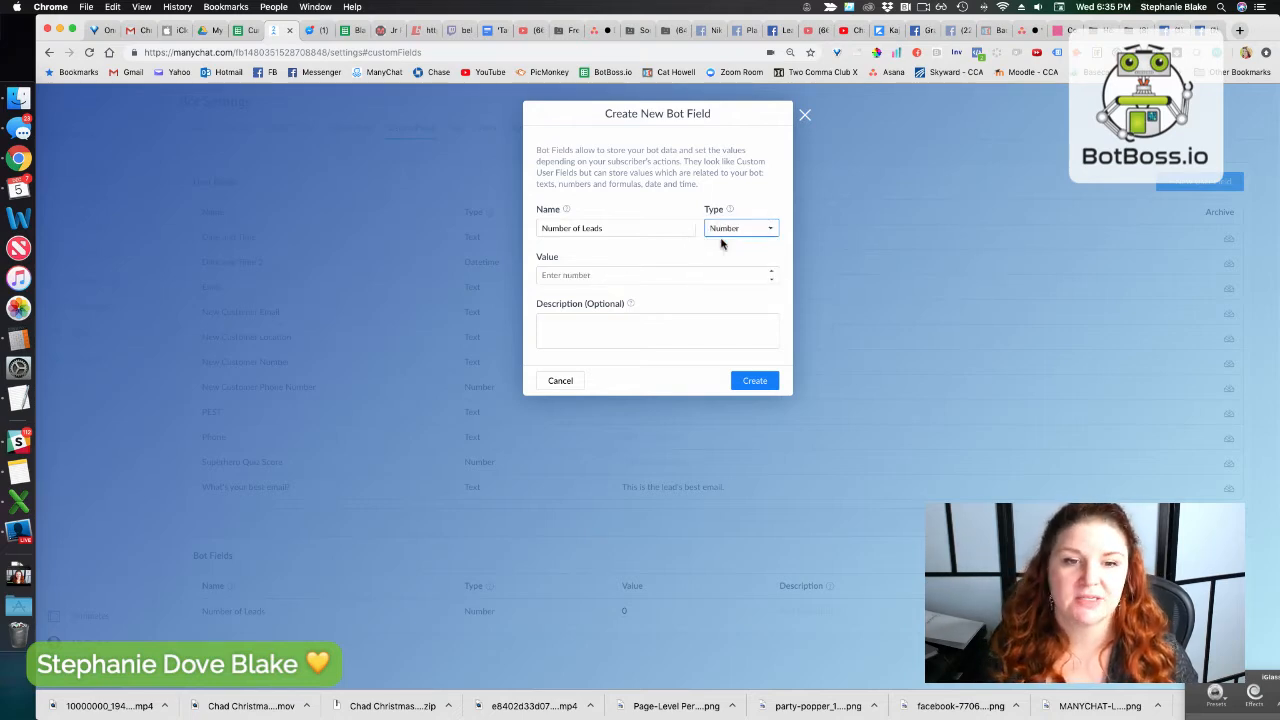
{"action": "left_click", "coordinate": [770, 271]}
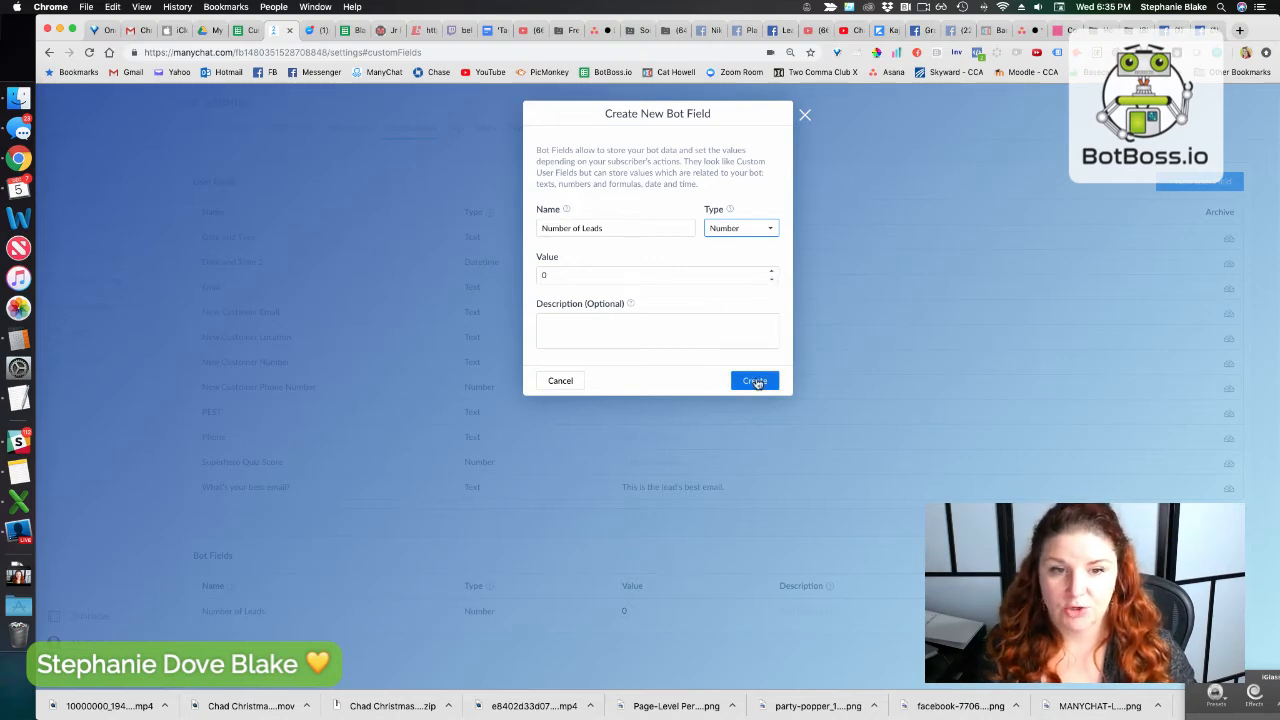
{"action": "left_click", "coordinate": [562, 381]}
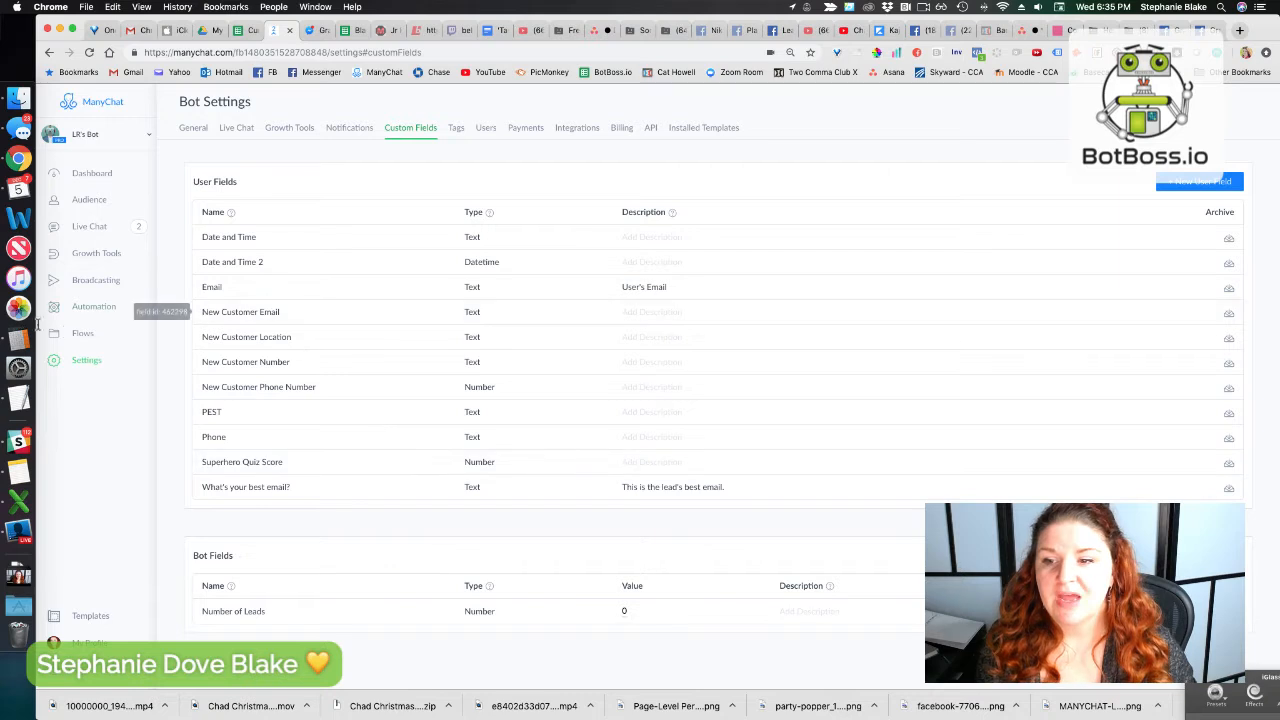
- Return to the TESTING flow and open it for editing
{"action": "left_click", "coordinate": [84, 336]}
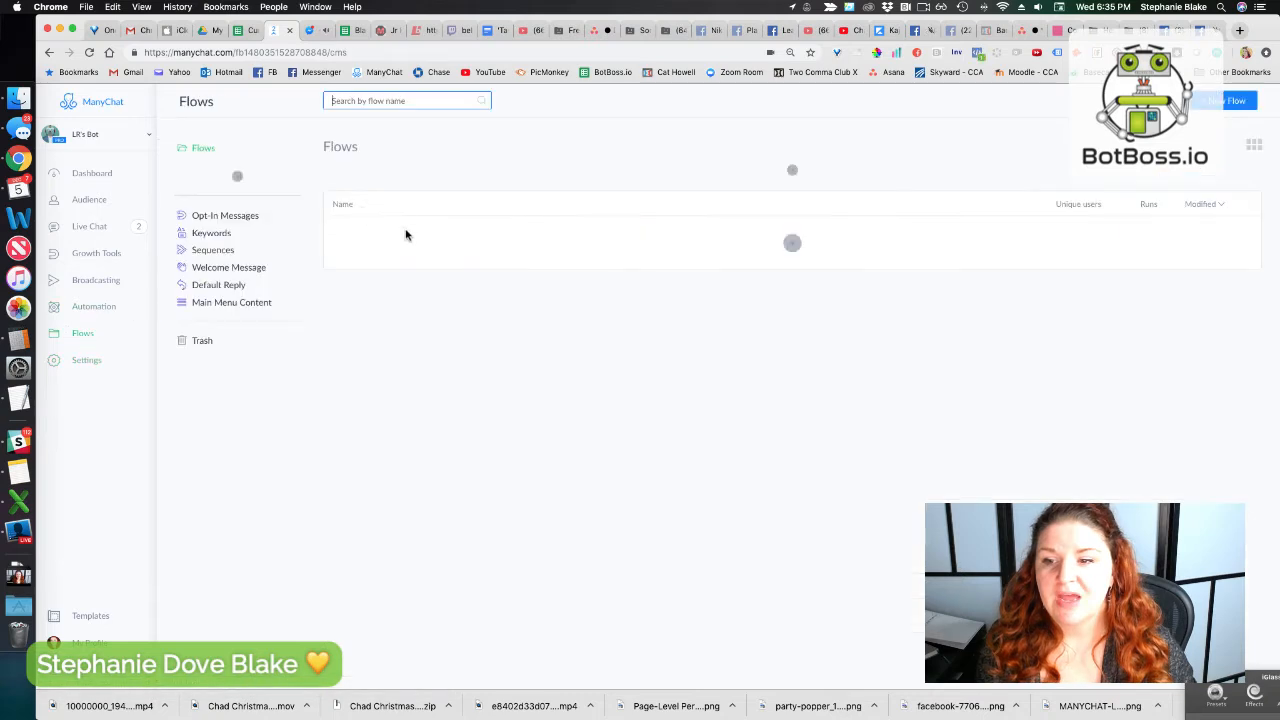
{"action": "left_click", "coordinate": [482, 237]}
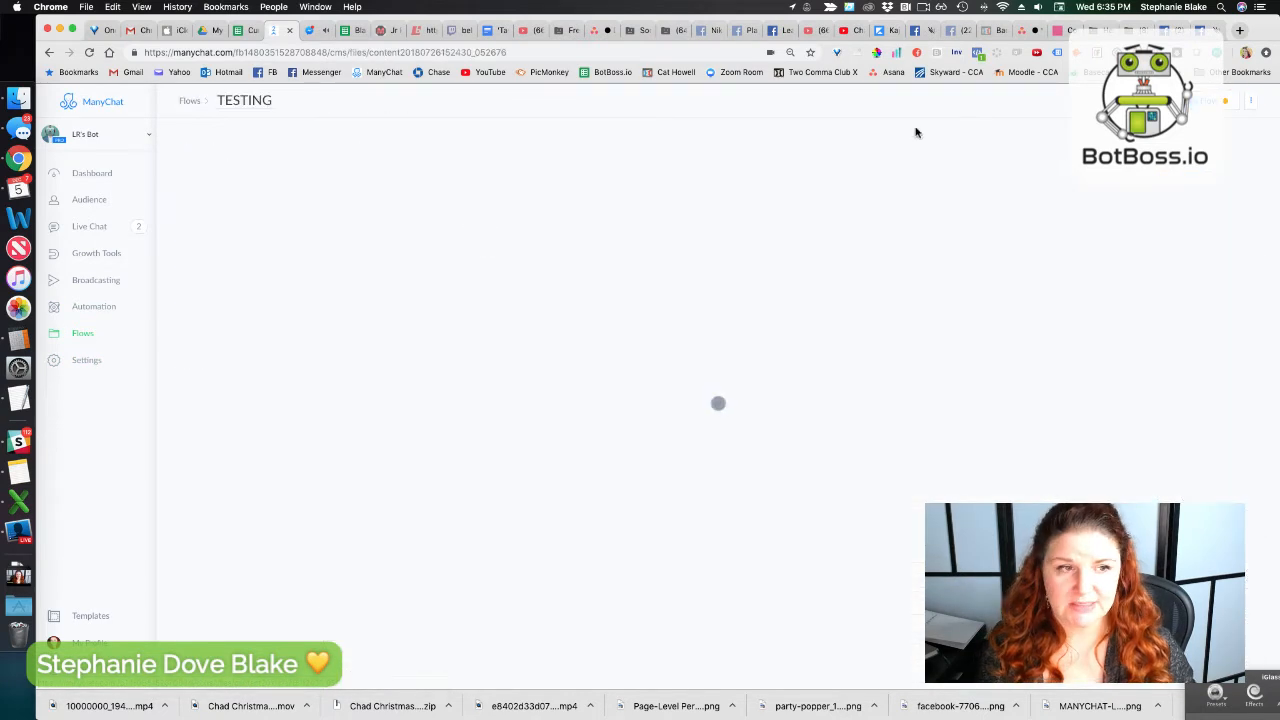
{"action": "left_click", "coordinate": [1208, 105]}
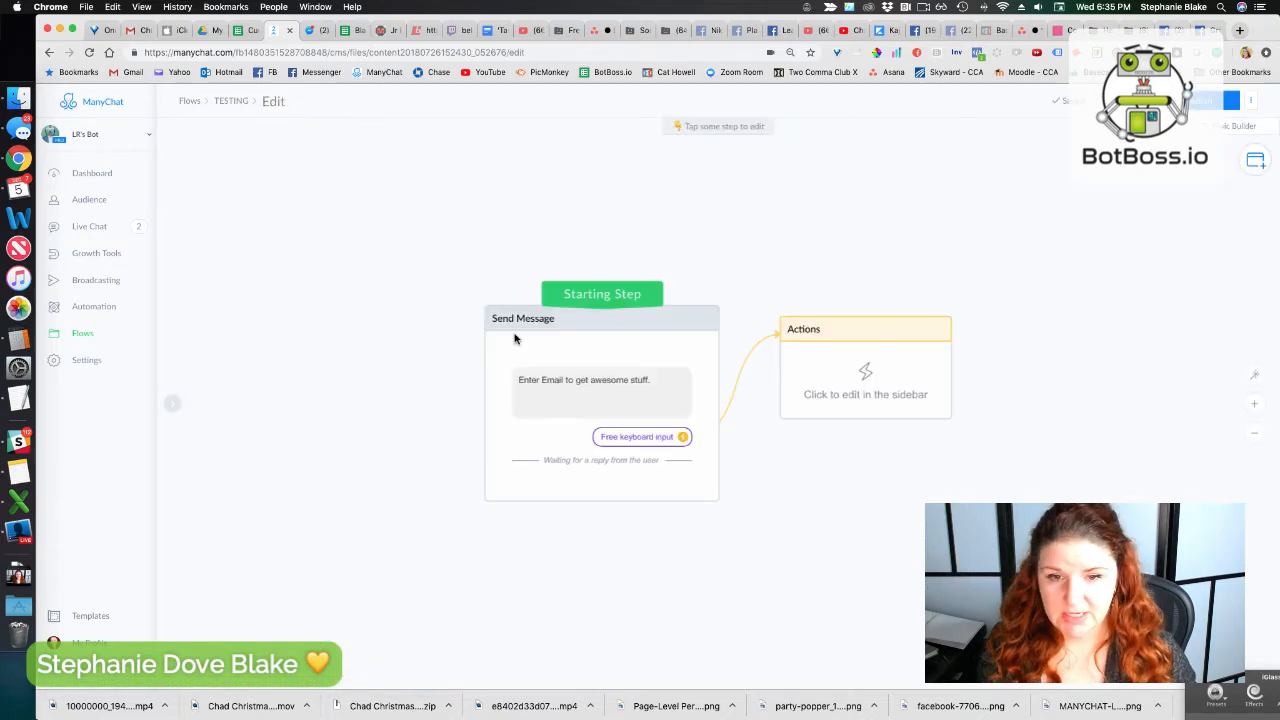
- Add a Set Custom Field action to the empty Actions step
{"action": "left_click", "coordinate": [888, 402]}
{"action": "left_click", "coordinate": [257, 194]}
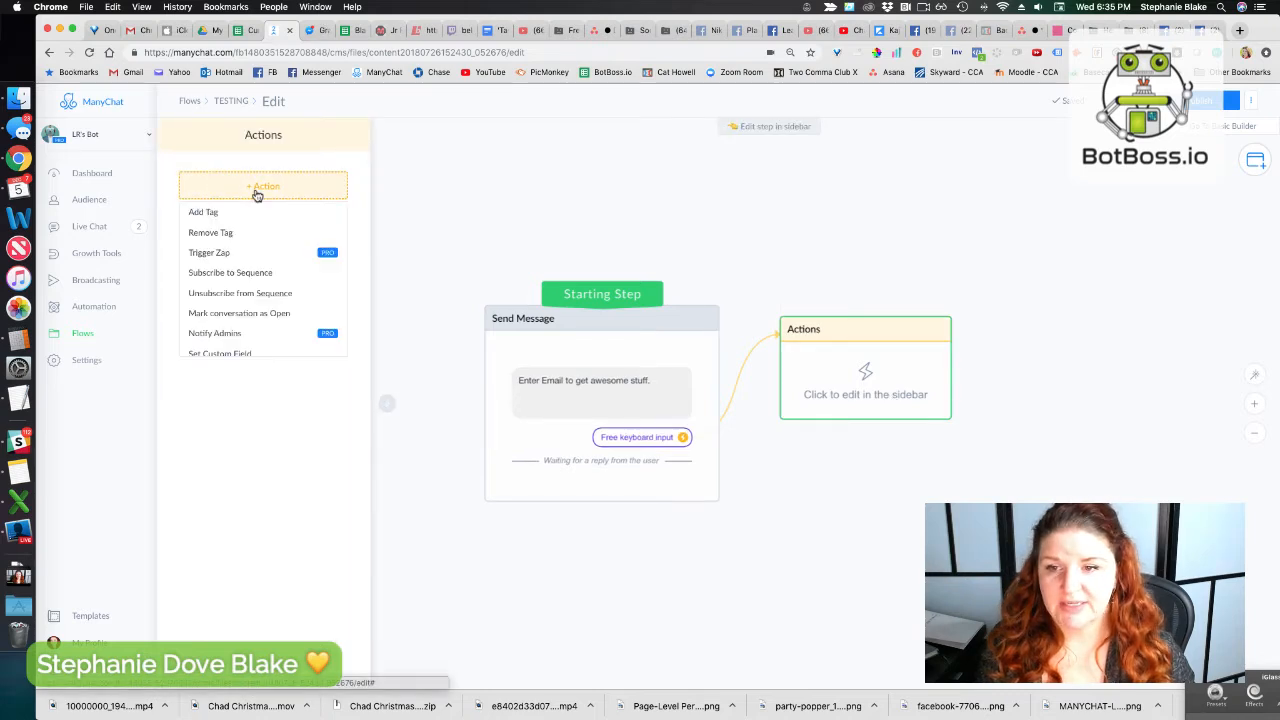
{"action": "scroll", "coordinate": [257, 260], "scroll_direction": "down", "scroll_amount": 3}
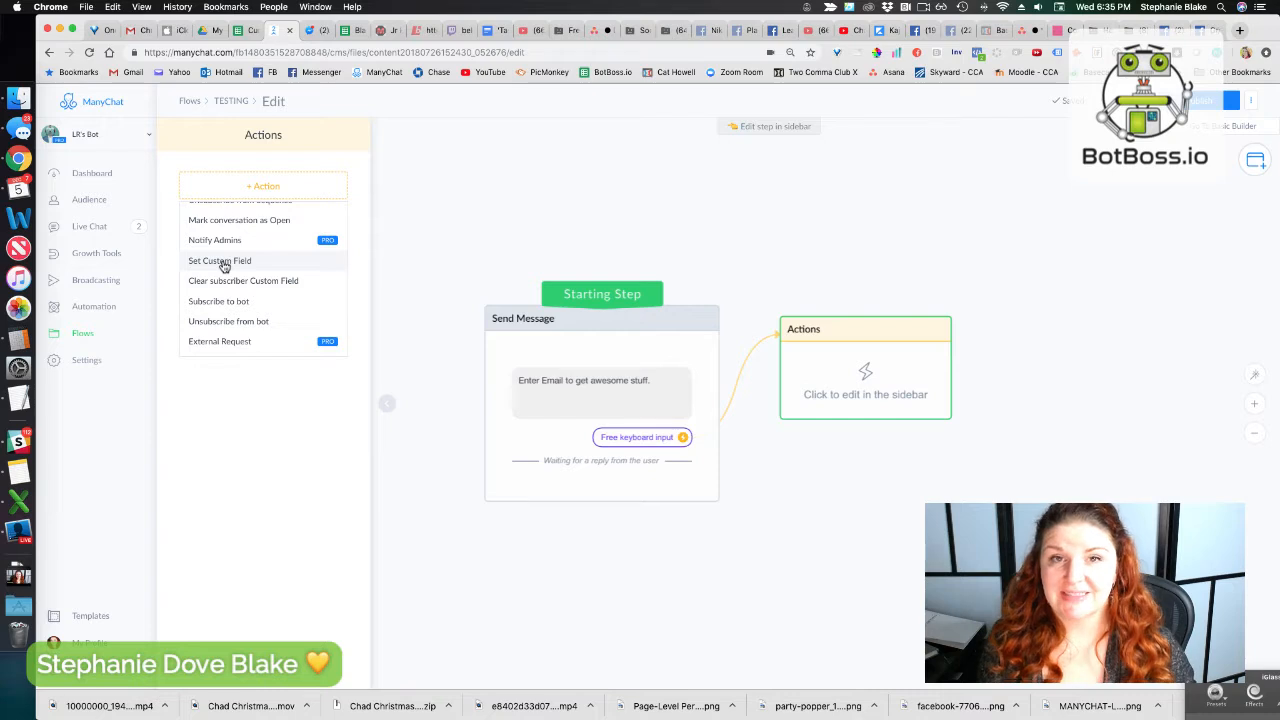
{"action": "left_click", "coordinate": [222, 262]}
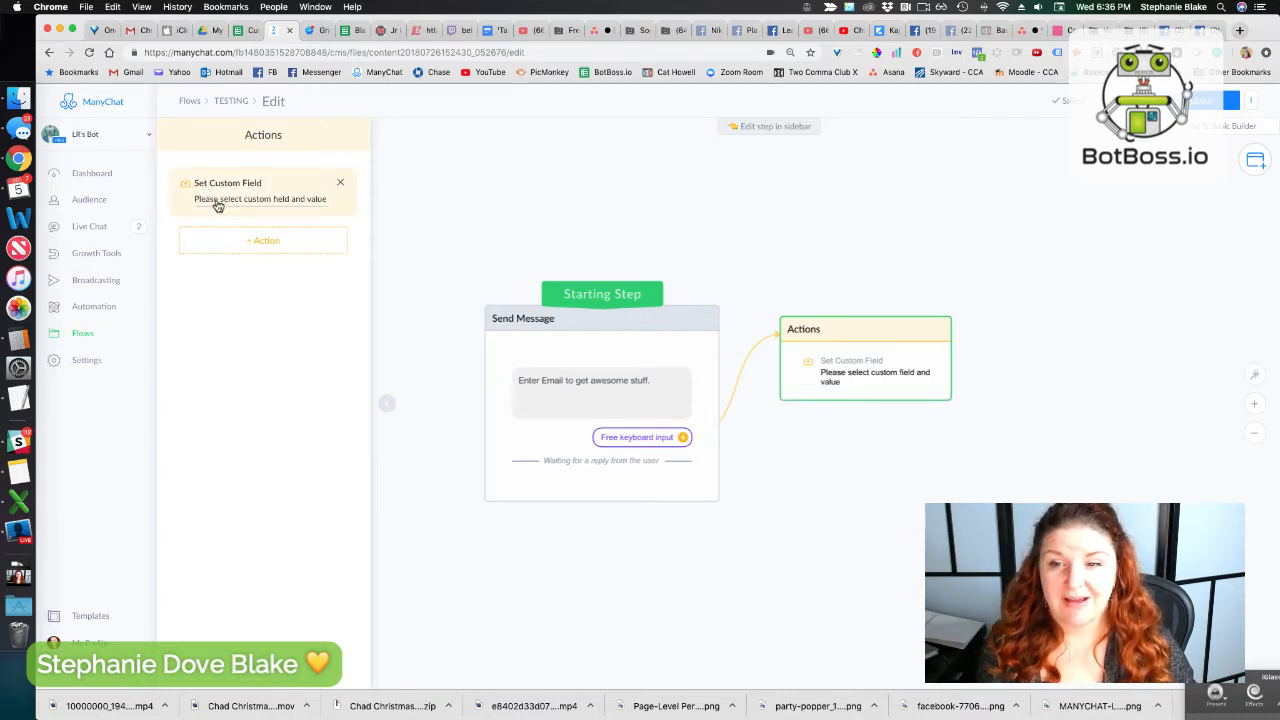
- Choose the Number of Leads bot field as the field for the Set Custom Field action
{"action": "left_click", "coordinate": [274, 206]}
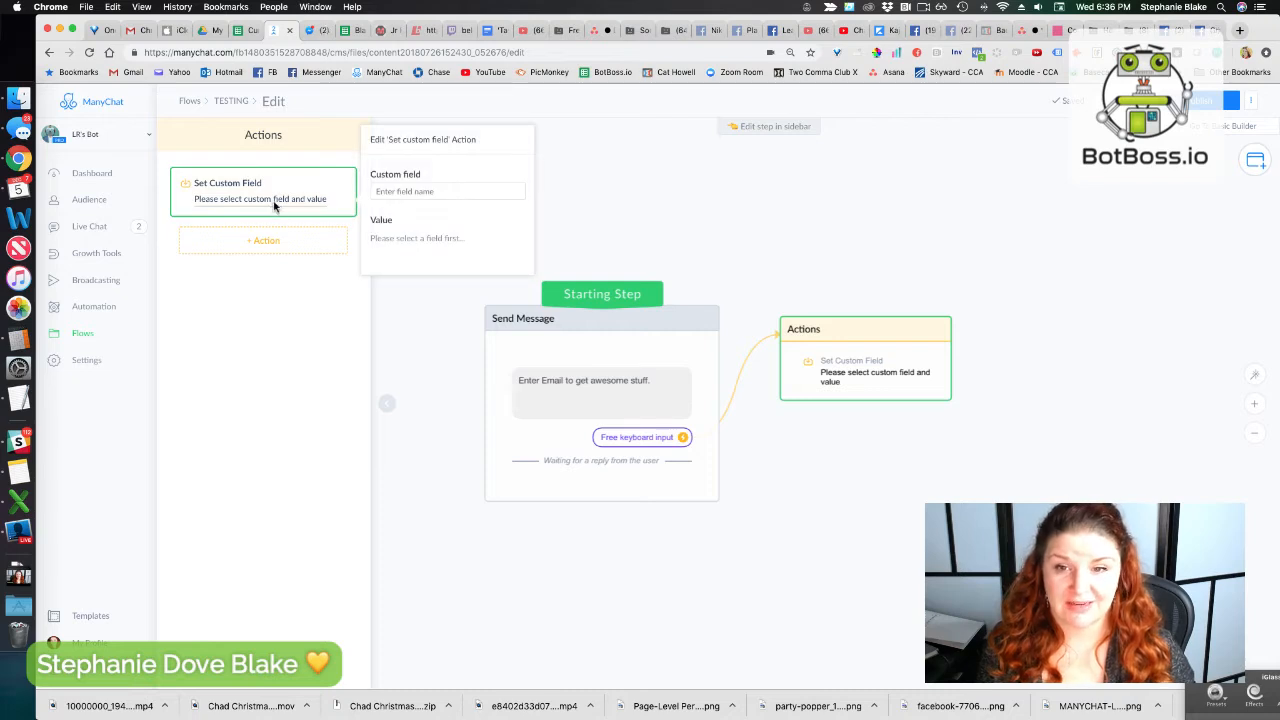
{"action": "left_click", "coordinate": [397, 191]}
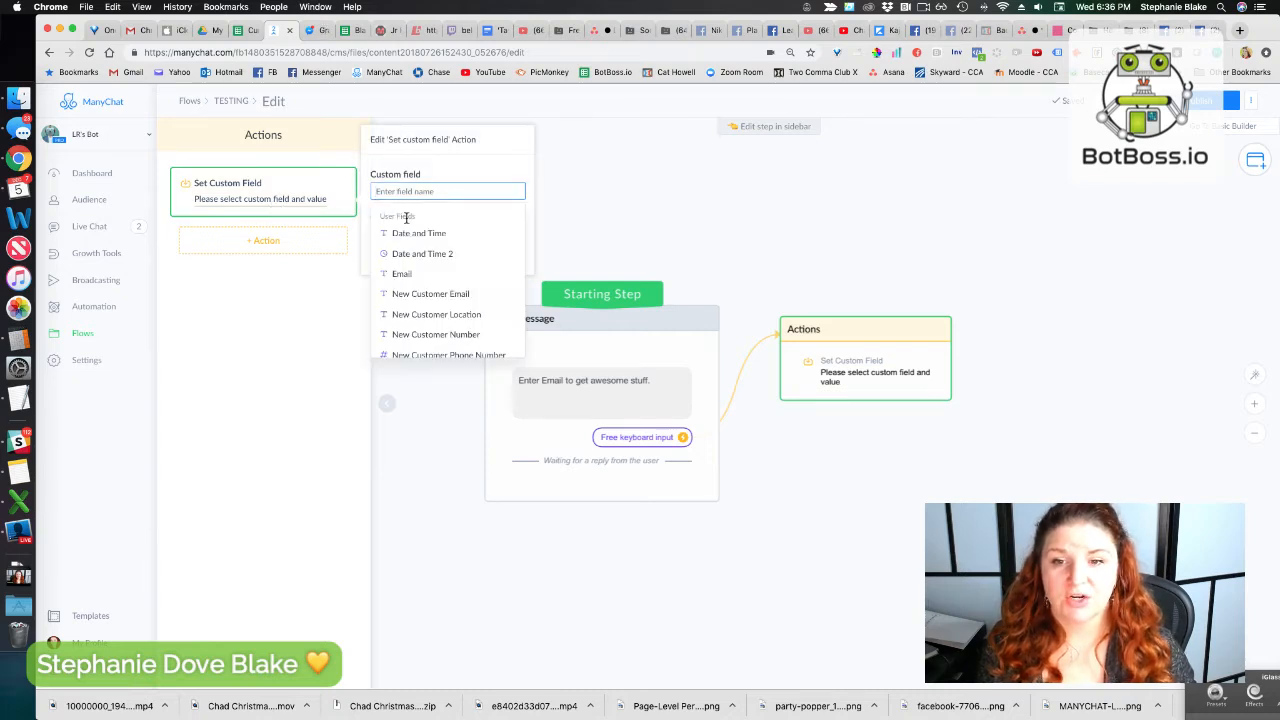
{"action": "left_click", "coordinate": [431, 216]}
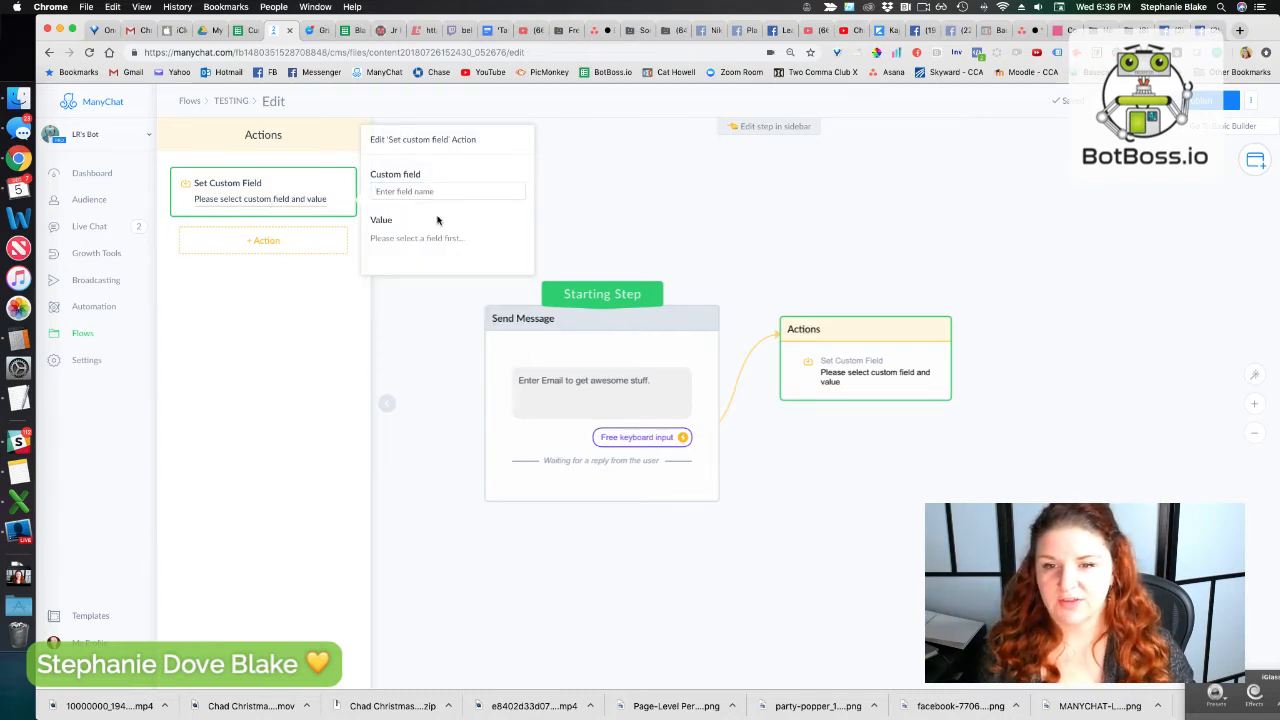
{"action": "left_click", "coordinate": [415, 194]}
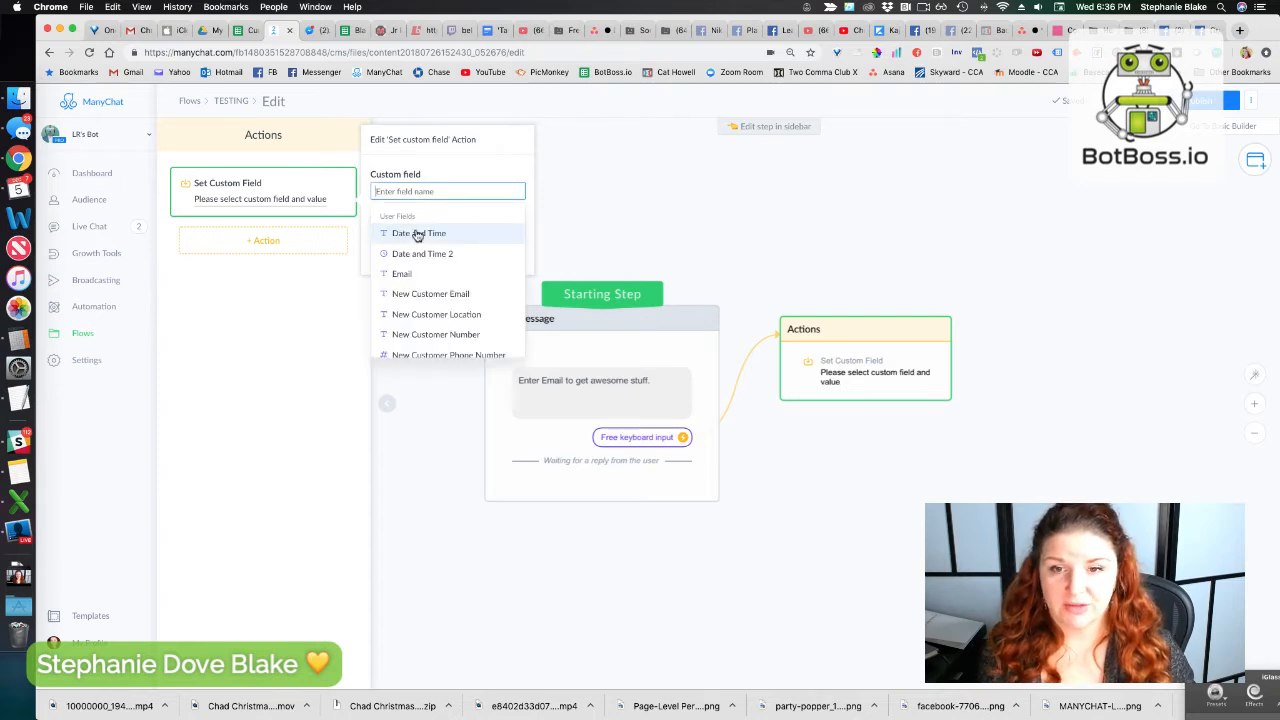
{"action": "scroll", "coordinate": [418, 234], "scroll_direction": "down", "scroll_amount": 3}
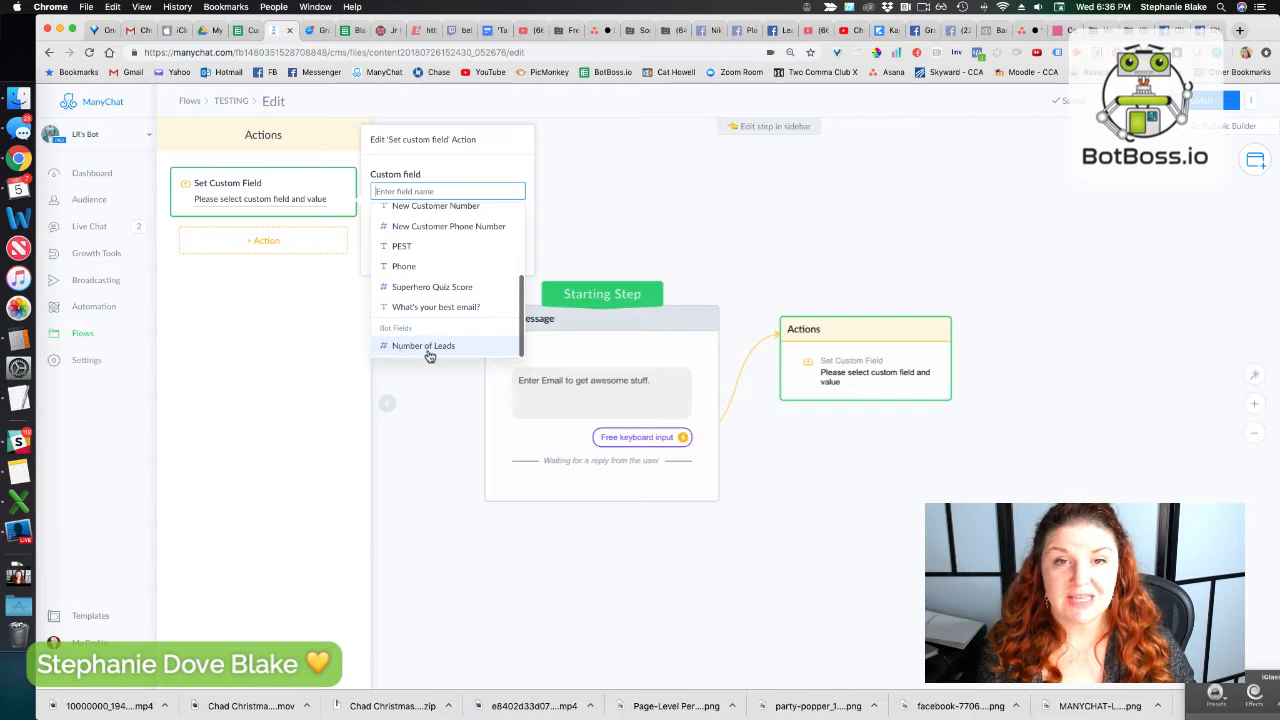
{"action": "left_click", "coordinate": [425, 346]}
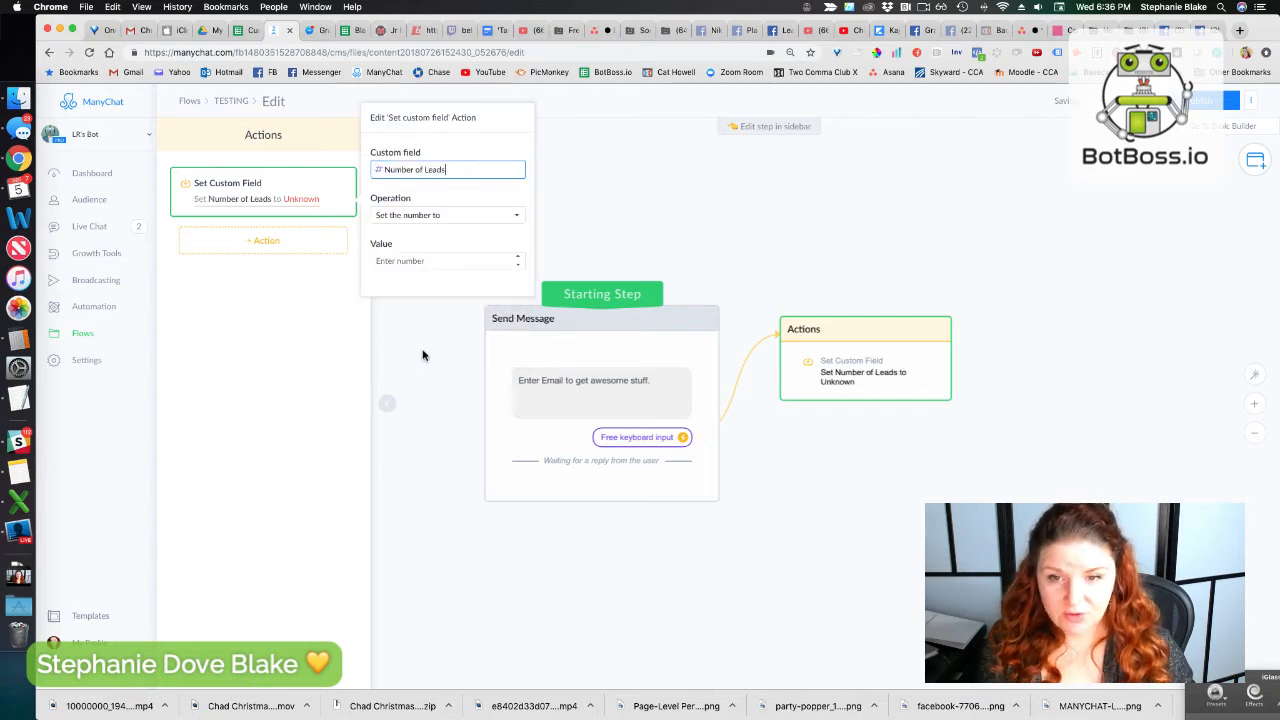
- Make the Set Custom Field action increase the Number of Leads field by 1
{"action": "left_click", "coordinate": [400, 215]}
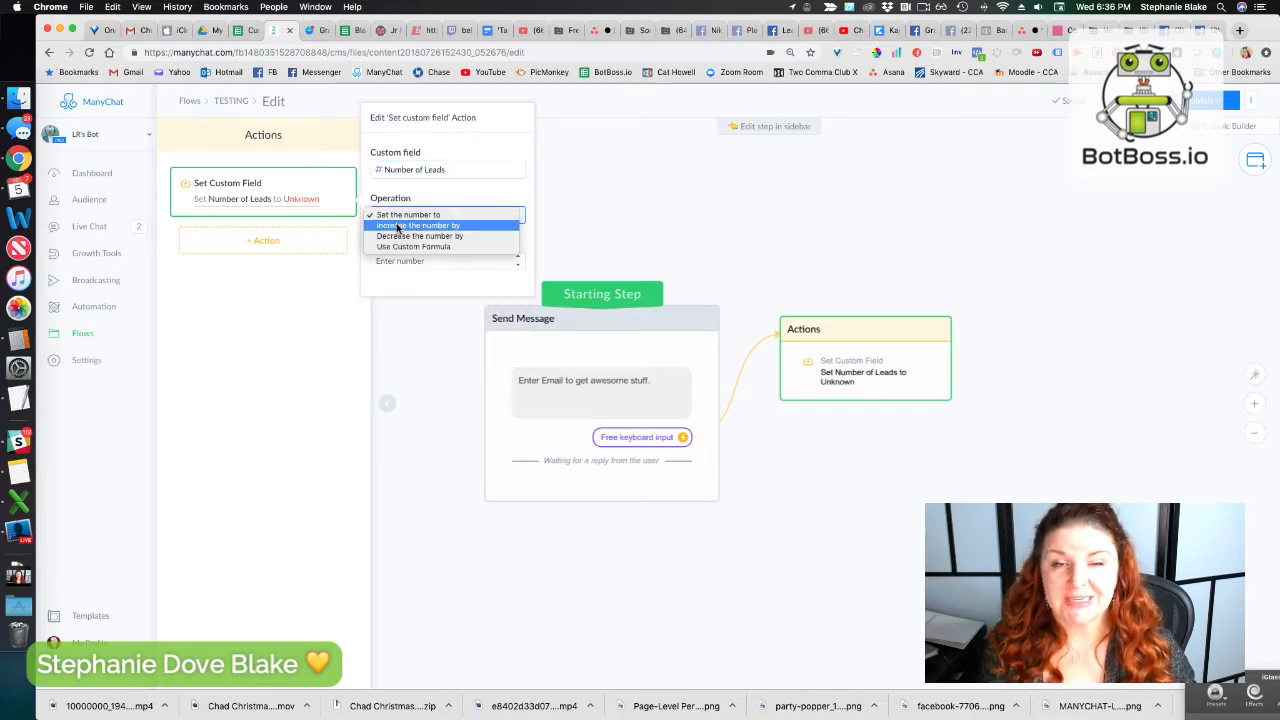
{"action": "left_click", "coordinate": [397, 226]}
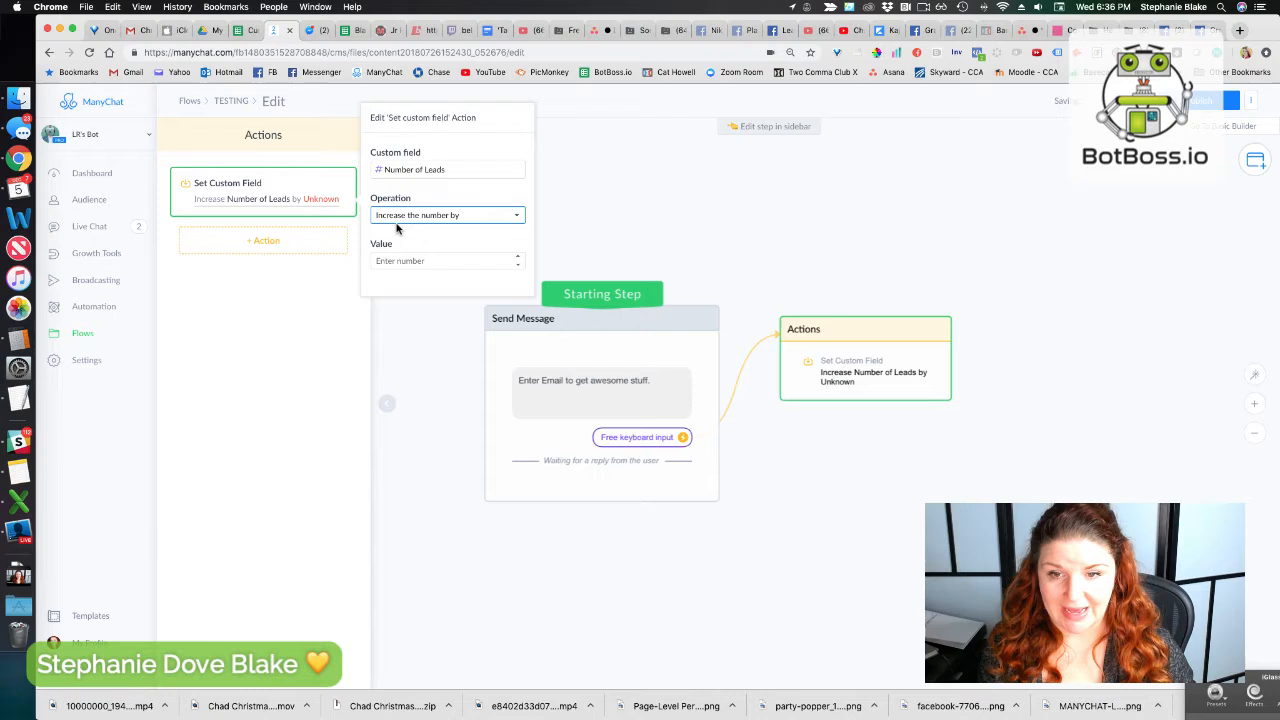
{"action": "left_click", "coordinate": [517, 257]}
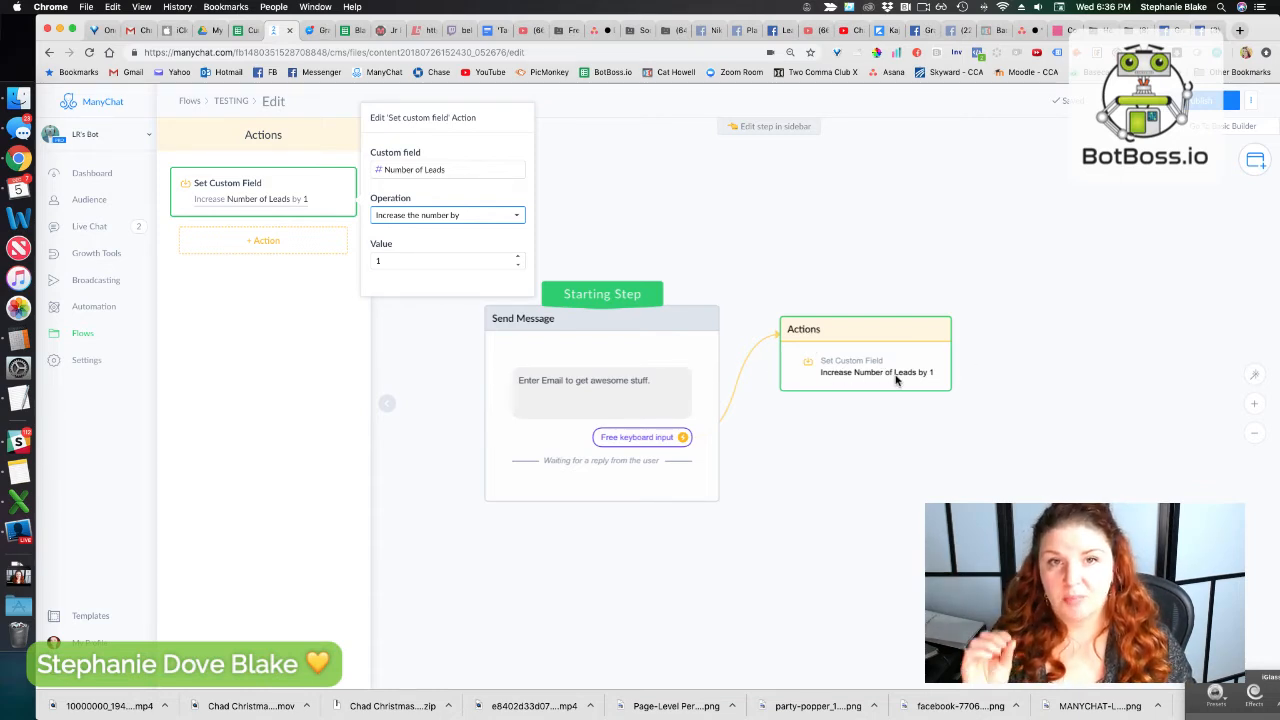
{"action": "left_click", "coordinate": [309, 301]}
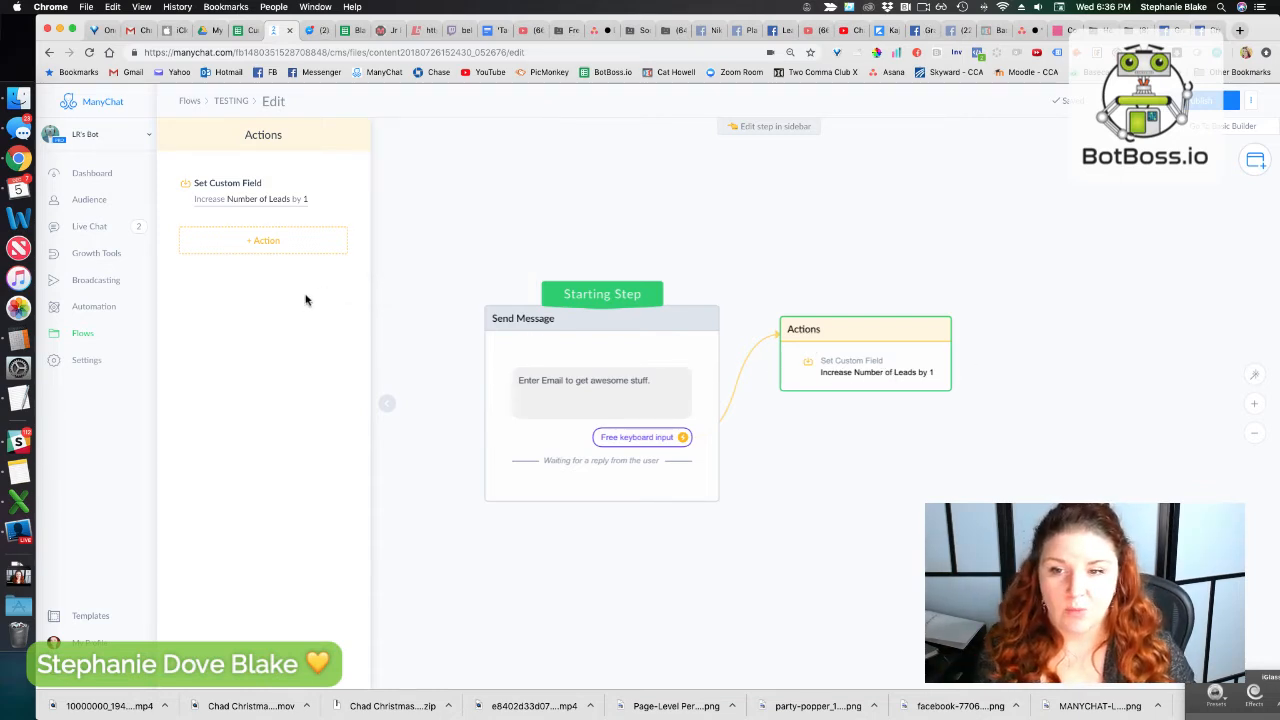
{"action": "left_click", "coordinate": [258, 245]}
{"action": "scroll", "coordinate": [230, 373], "scroll_direction": "down", "scroll_amount": 1}
{"action": "left_click", "coordinate": [228, 374]}
{"action": "left_click", "coordinate": [228, 252]}
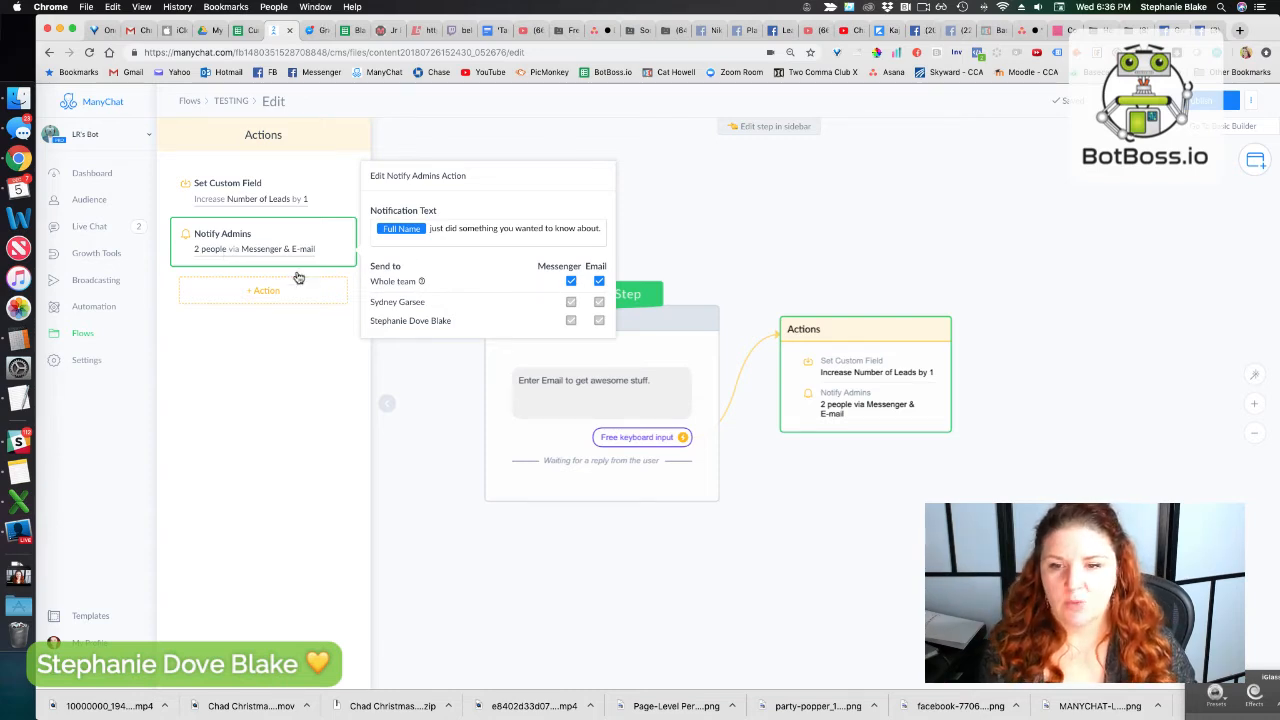
{"action": "left_click", "coordinate": [228, 326]}
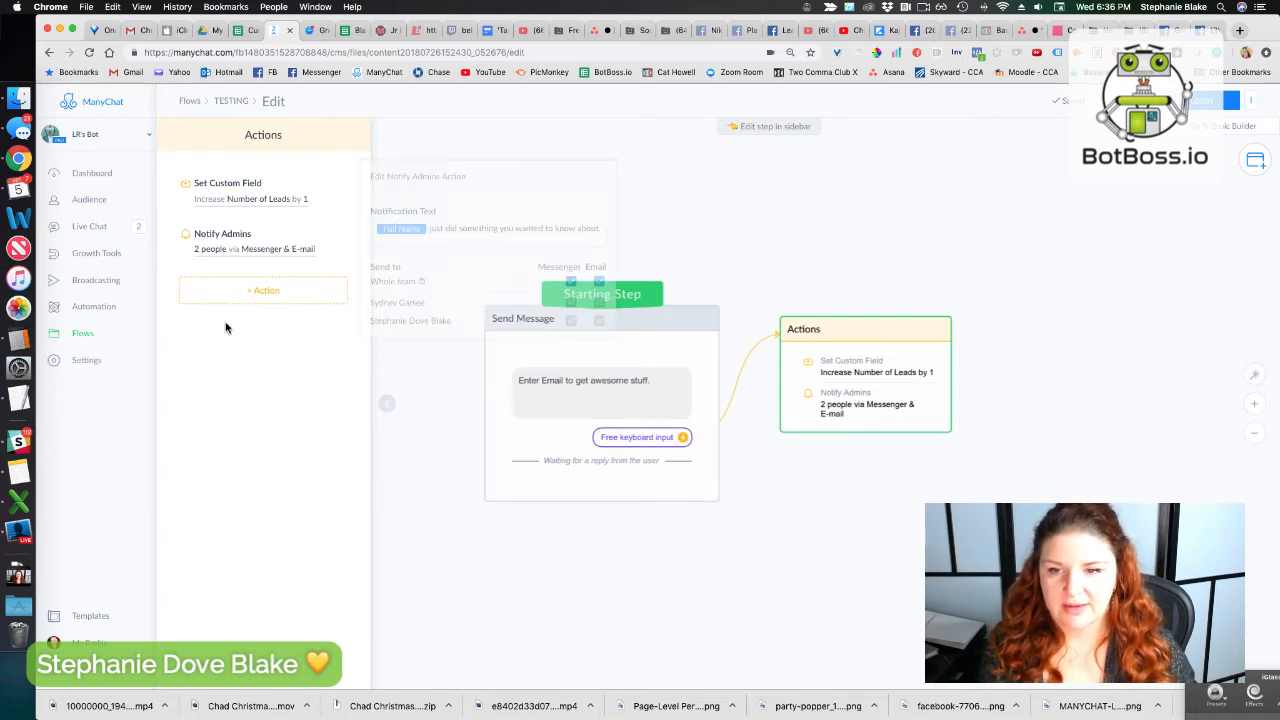
{"action": "left_click", "coordinate": [341, 236]}
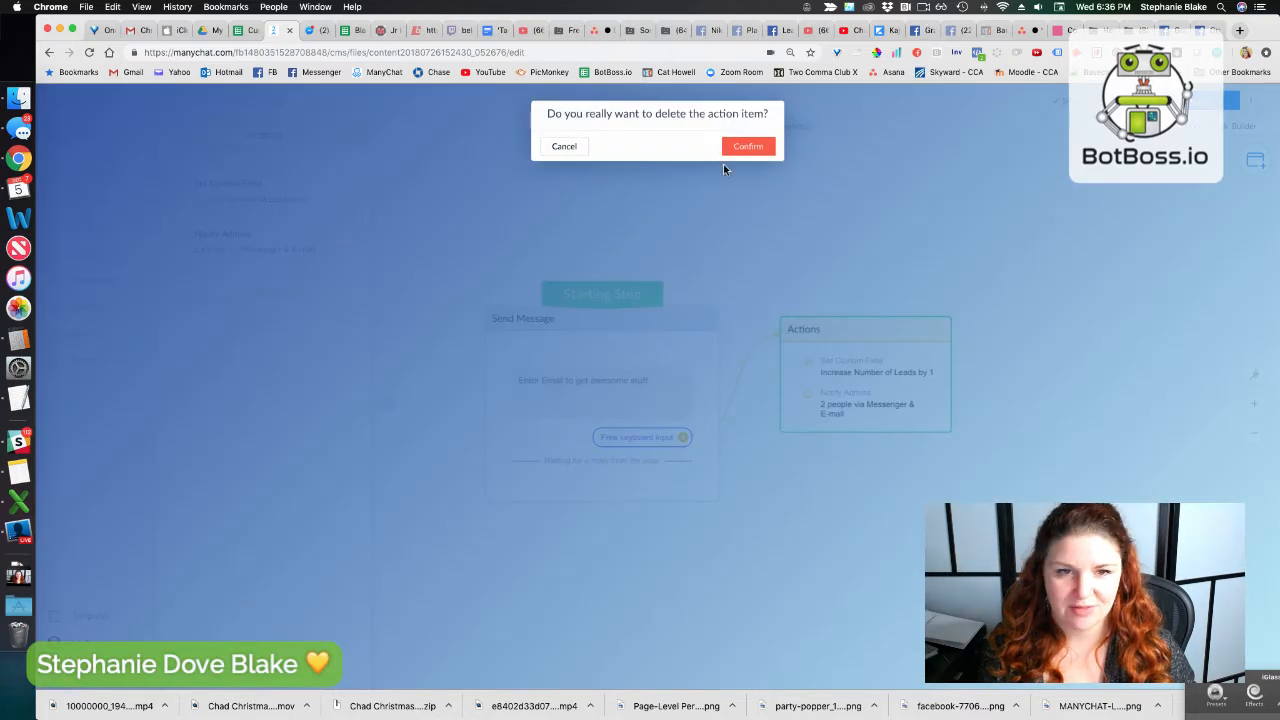
{"action": "left_click", "coordinate": [750, 144]}
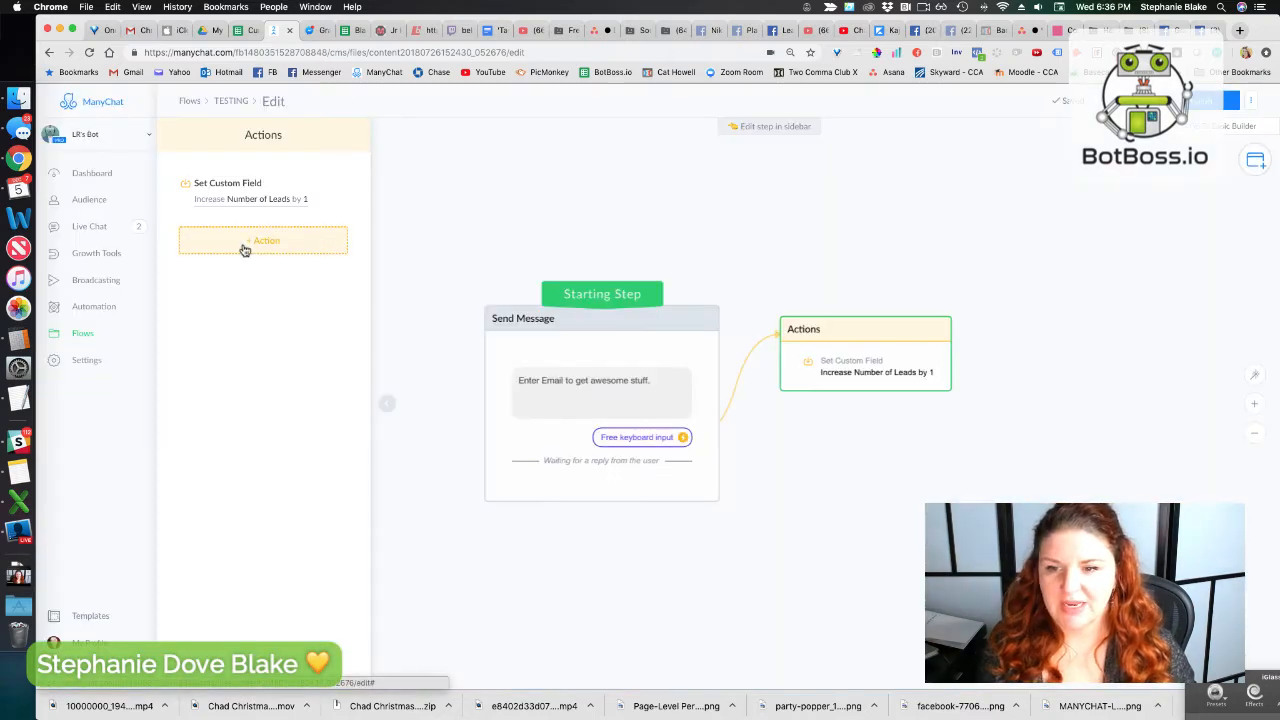
- Add a Notify Admins action below the Set Custom Field action
{"action": "left_click", "coordinate": [243, 246]}
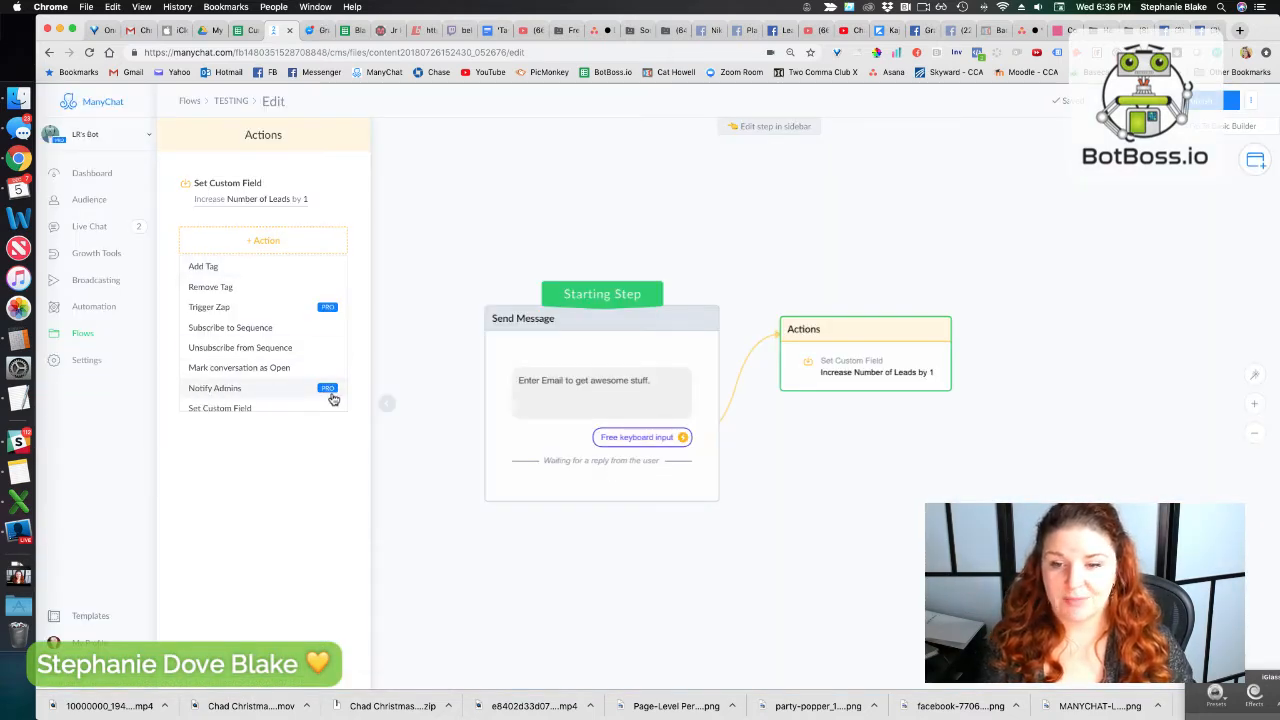
{"action": "left_click", "coordinate": [247, 397]}
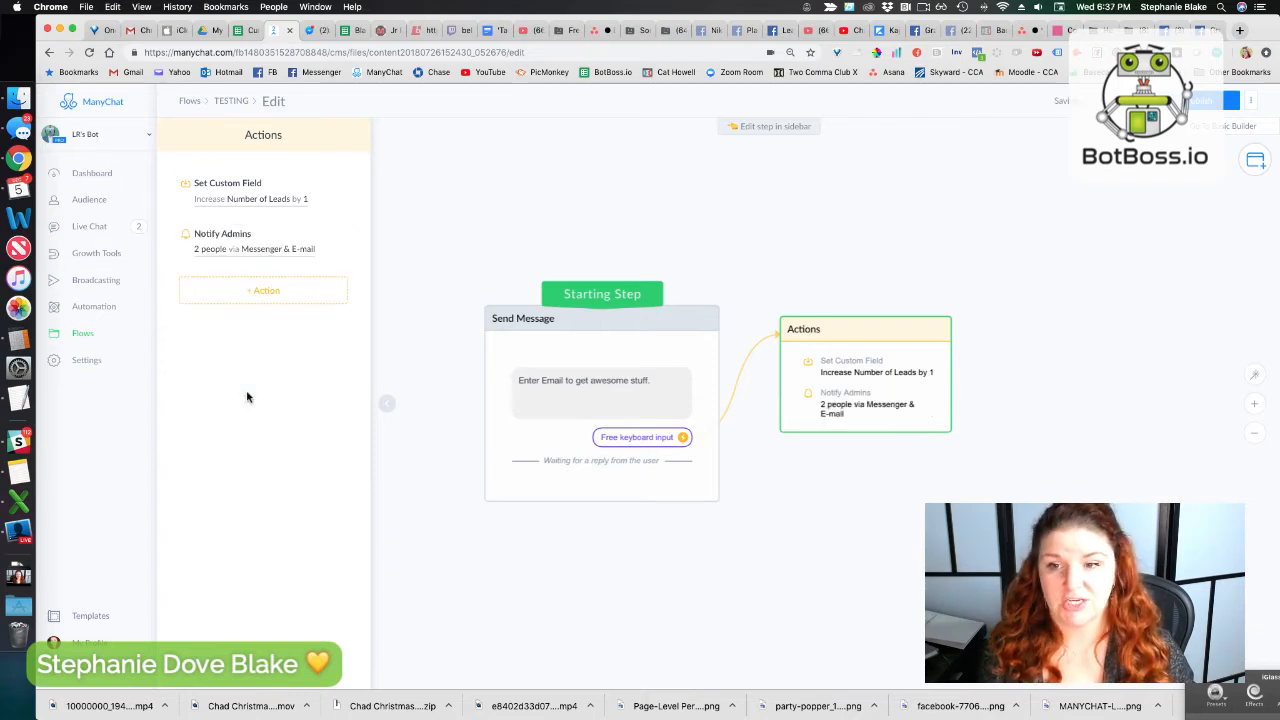
- Limit the Notify Admins recipients to the last listed admin, notified through Messenger only
{"action": "left_click", "coordinate": [228, 256]}
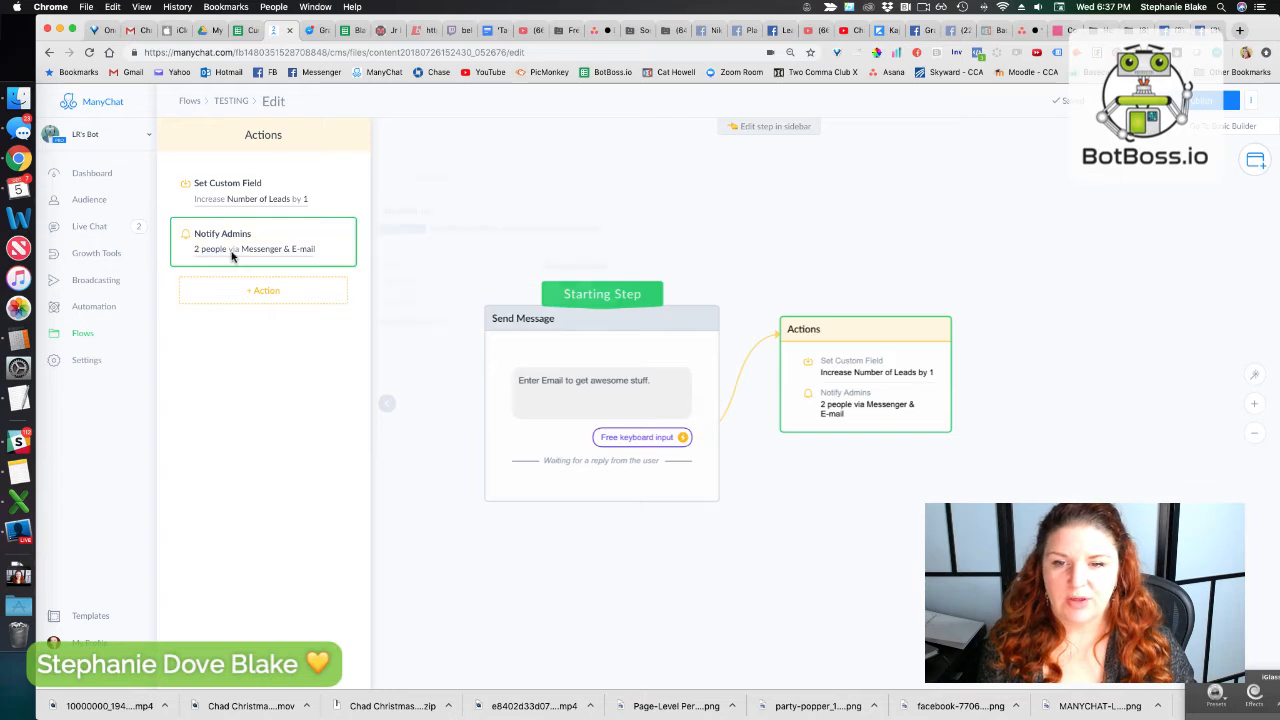
{"action": "left_click", "coordinate": [571, 281]}
{"action": "left_click", "coordinate": [599, 282]}
{"action": "left_click", "coordinate": [571, 321]}
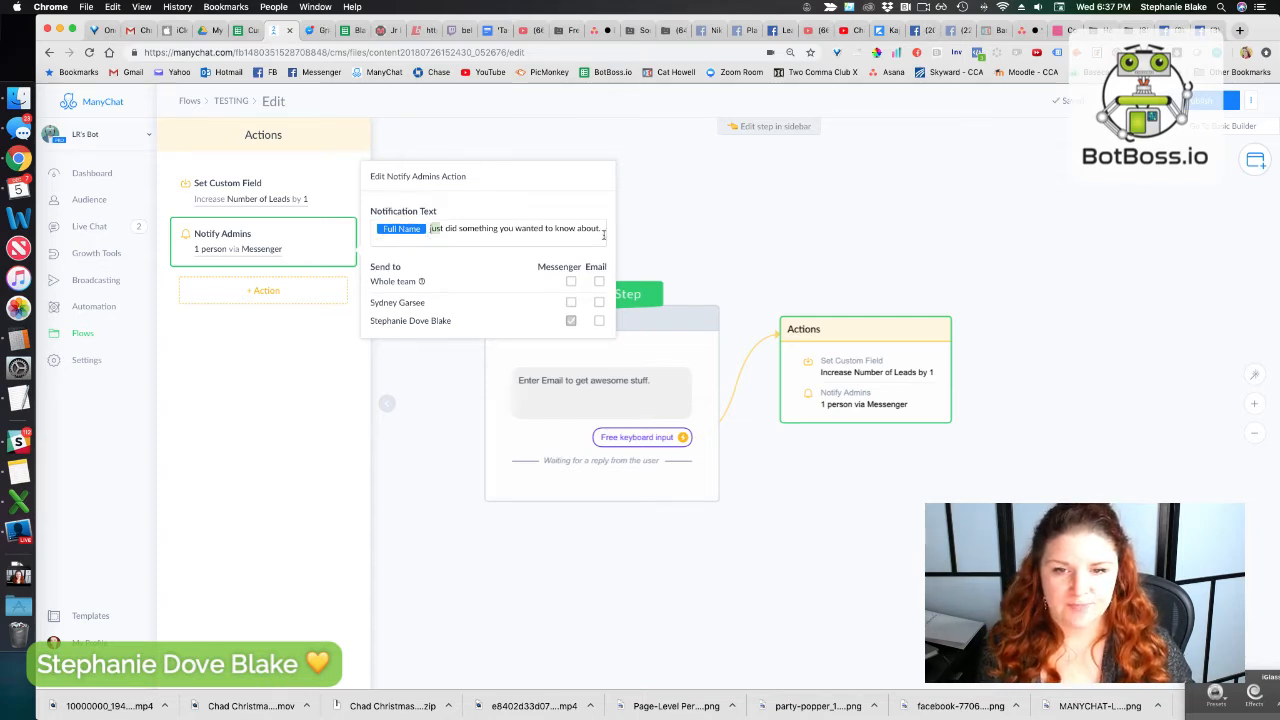
- Replace the notification text after the Full Name variable with "is lead number" followed by the Number of Leads bot field variable
{"action": "left_click_drag", "start_coordinate": [430, 229], "coordinate": [617, 235]}
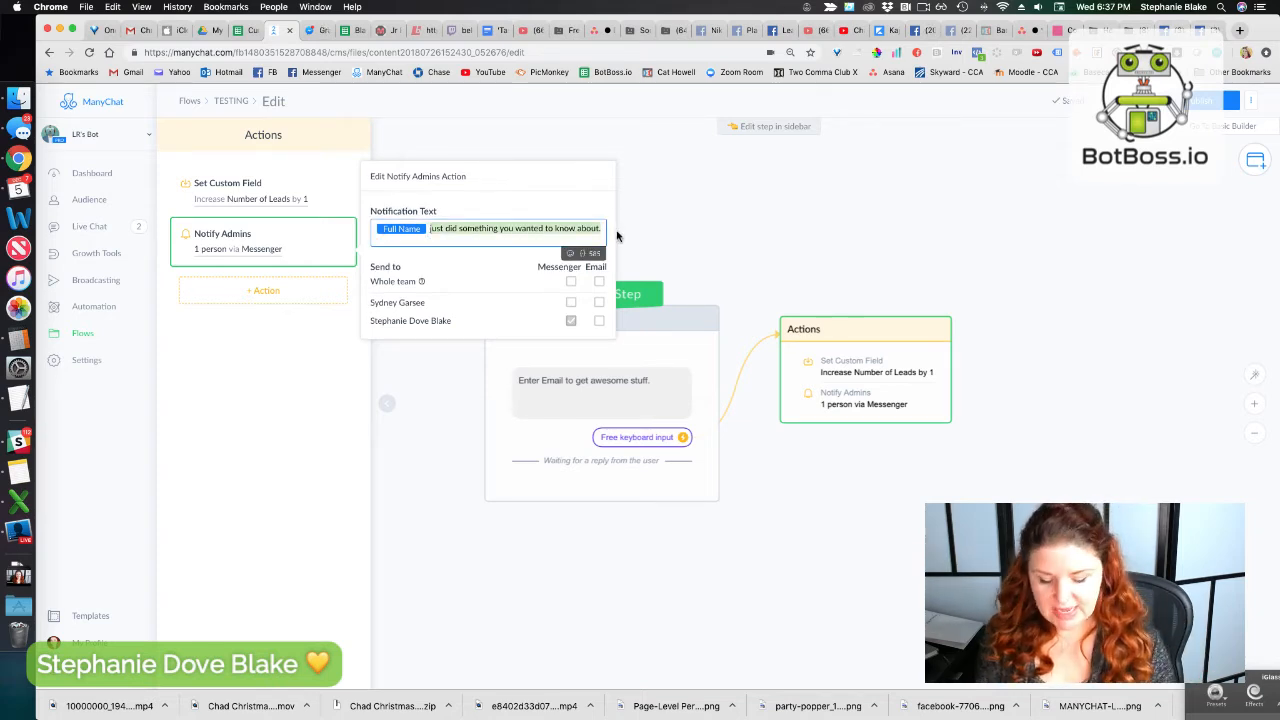
{"action": "type", "text": "is lead number"}
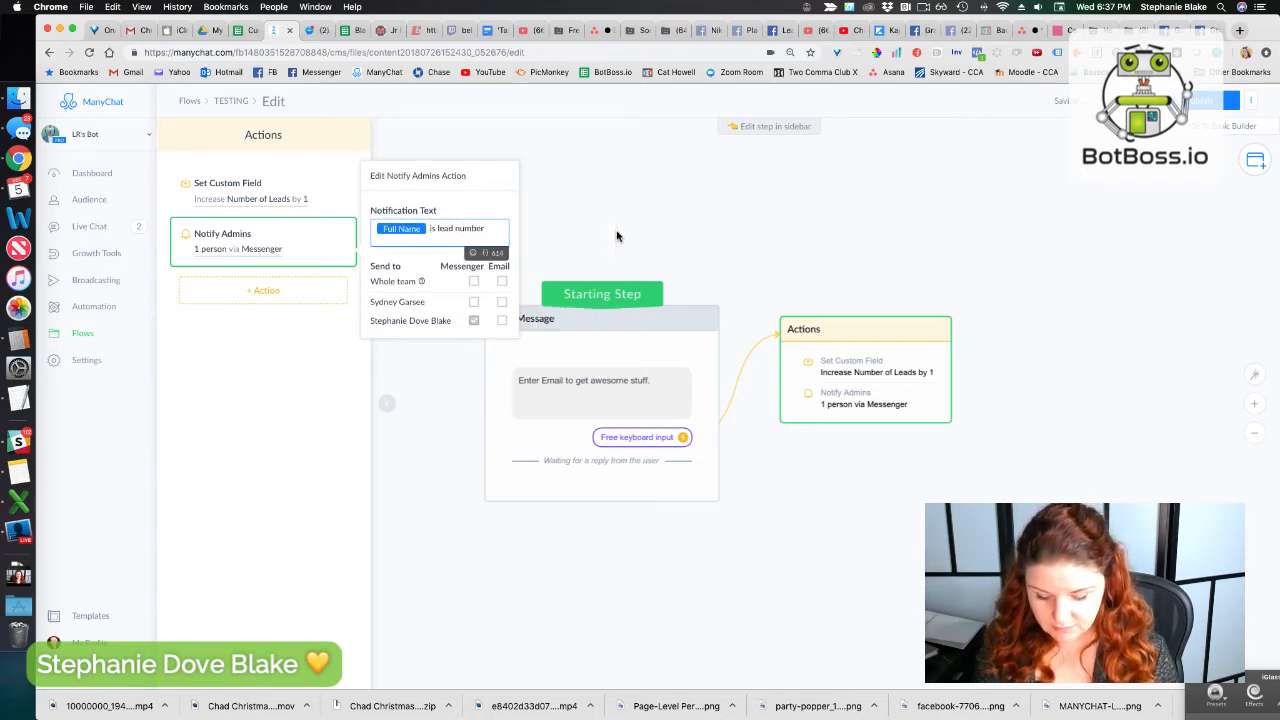
{"action": "left_click", "coordinate": [487, 258]}
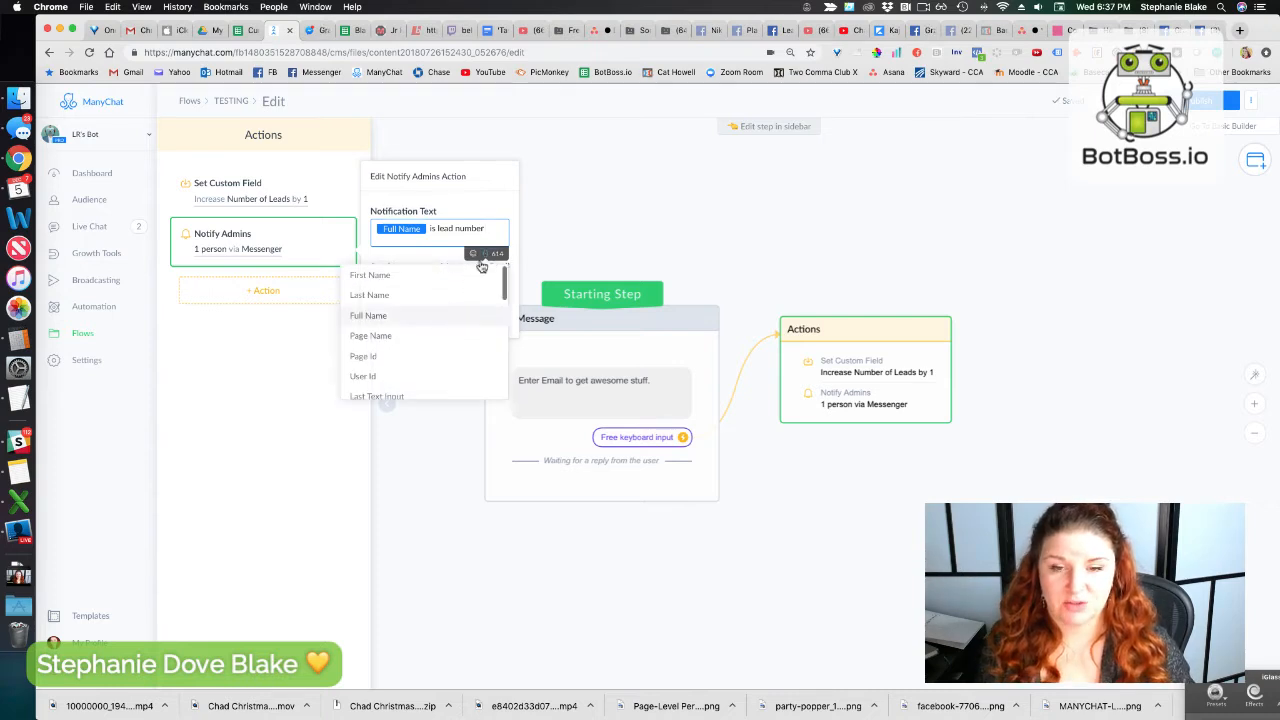
{"action": "scroll", "coordinate": [464, 318], "scroll_direction": "down", "scroll_amount": 3}
{"action": "scroll", "coordinate": [464, 318], "scroll_direction": "down", "scroll_amount": 5}
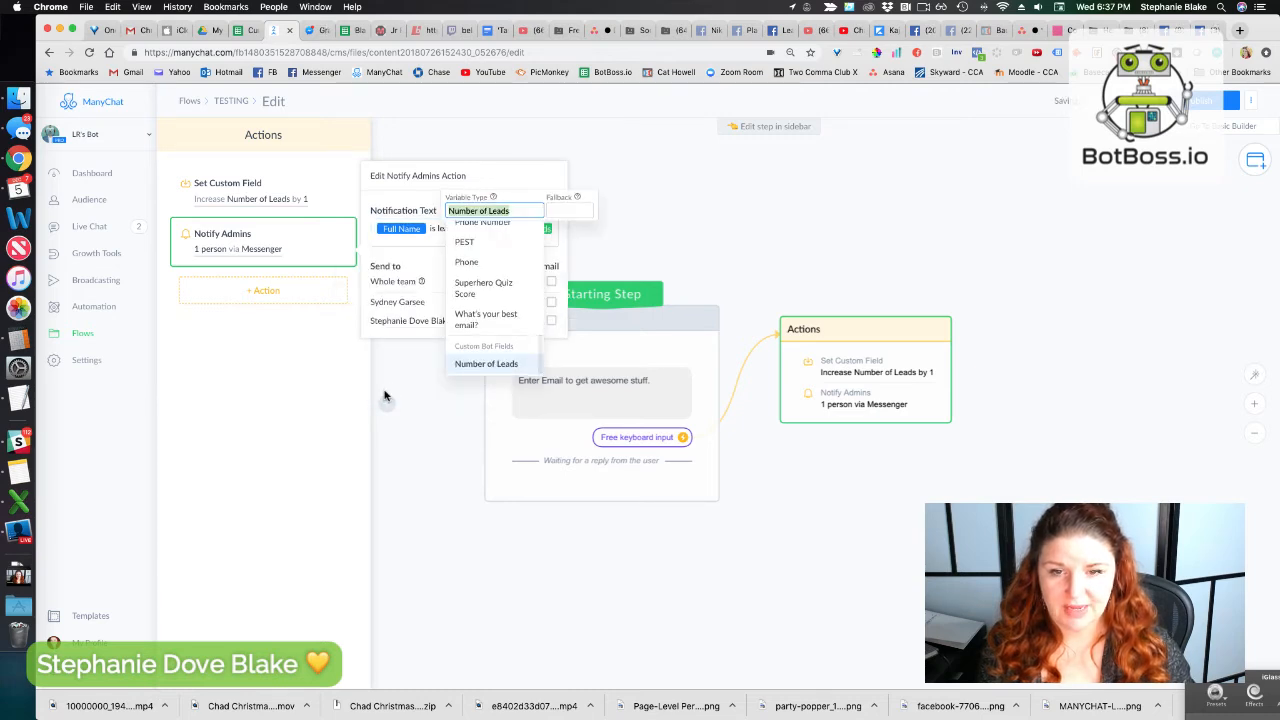
{"action": "left_click", "coordinate": [488, 365]}
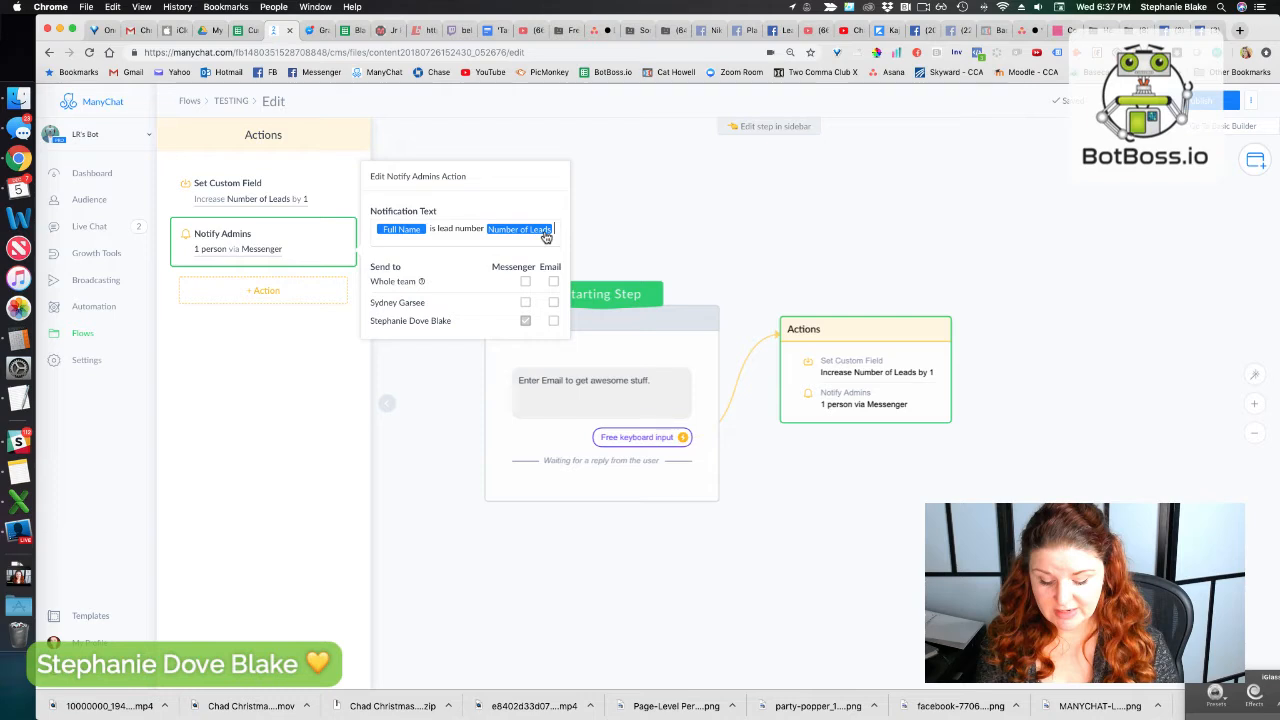
- Finish the notification text with "and wants to chat!" and publish the flow
{"action": "type", "text": "and"}
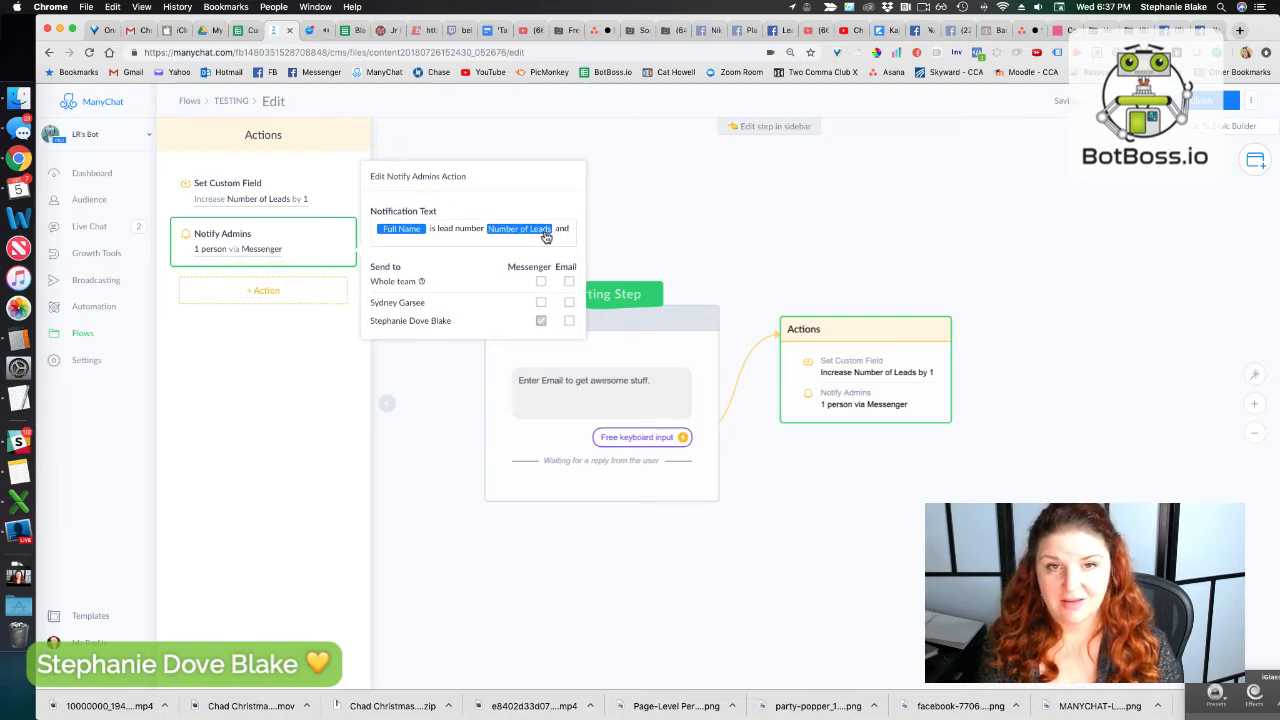
{"action": "type", "text": " wants to ta"}
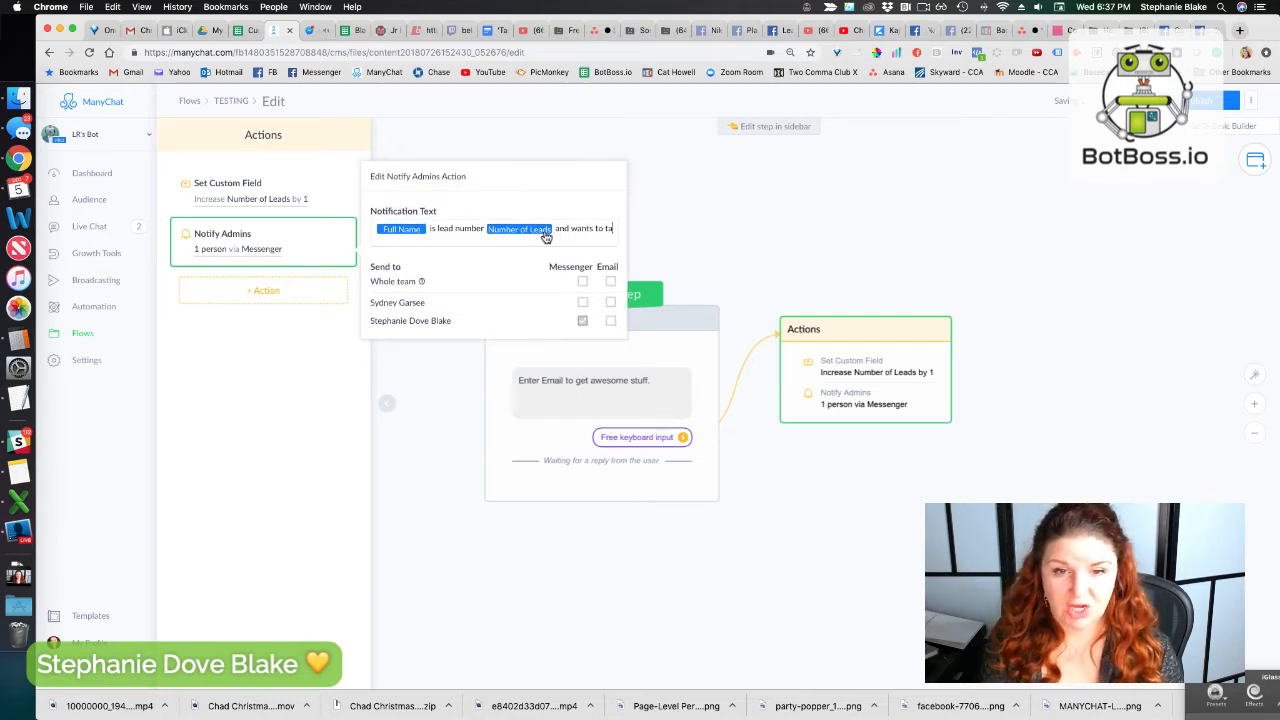
{"action": "type", "text": "hat"}
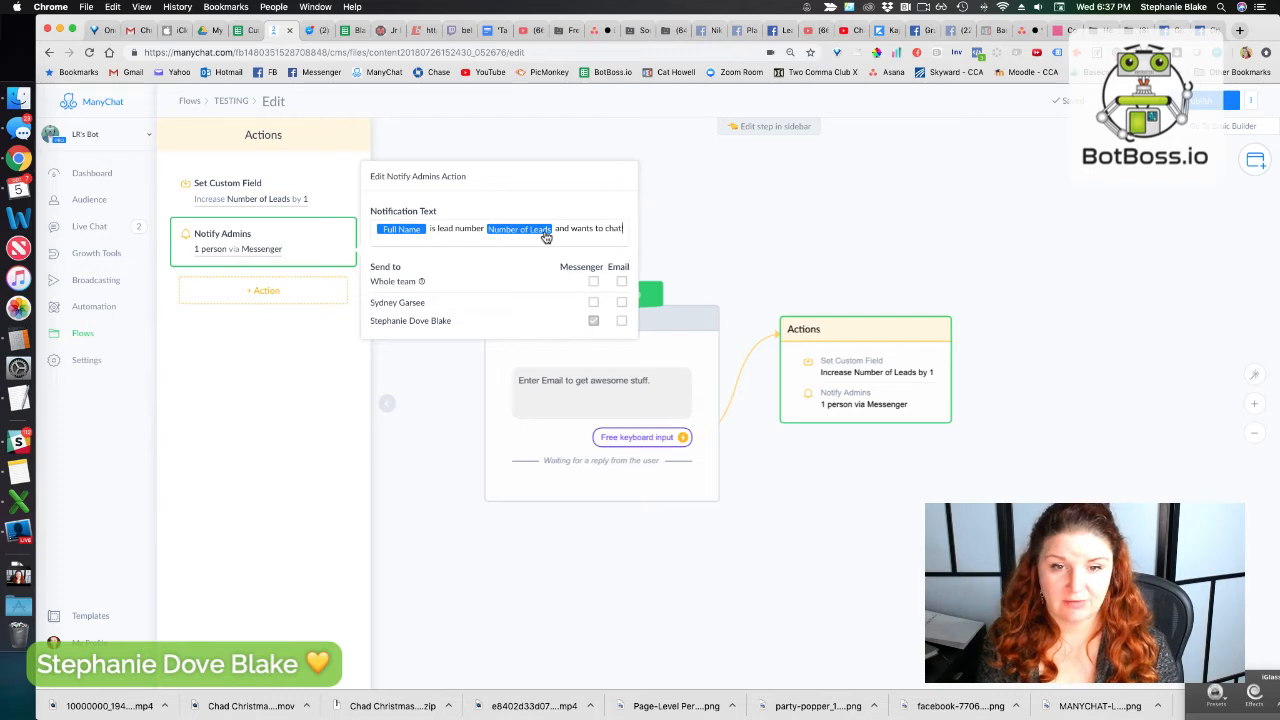
{"action": "left_click", "coordinate": [612, 390]}
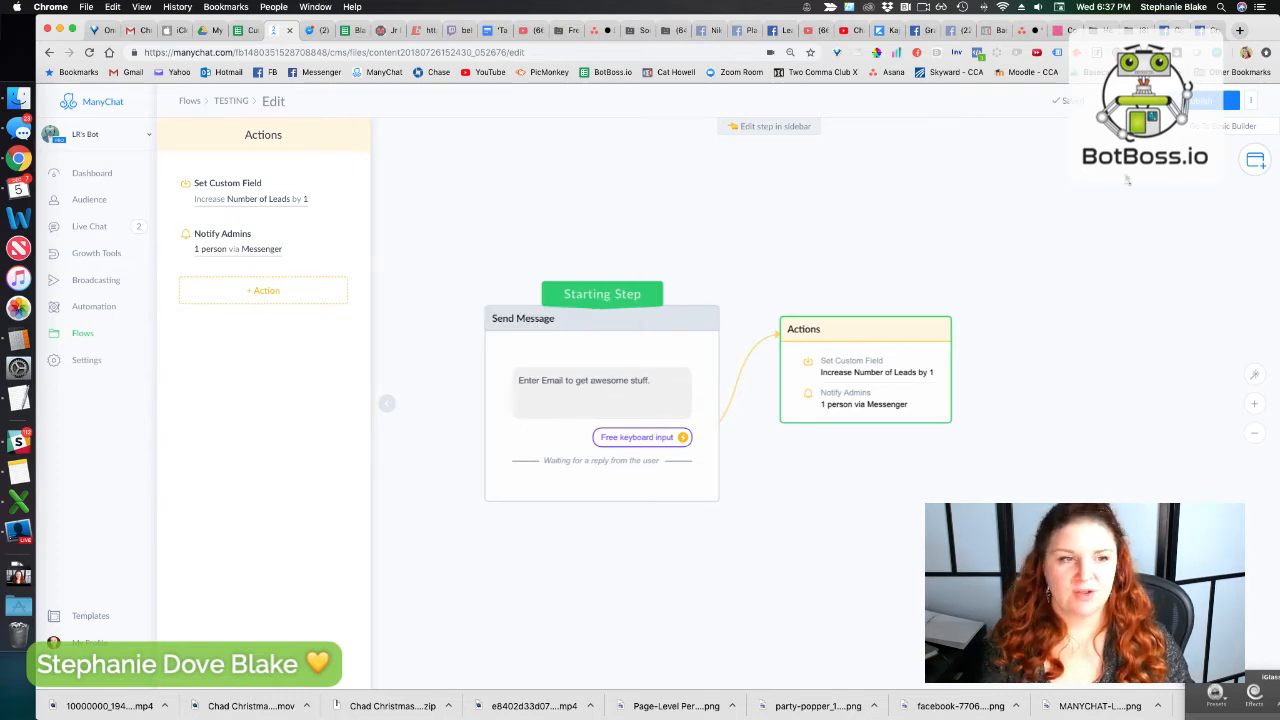
{"action": "left_click", "coordinate": [1192, 103]}
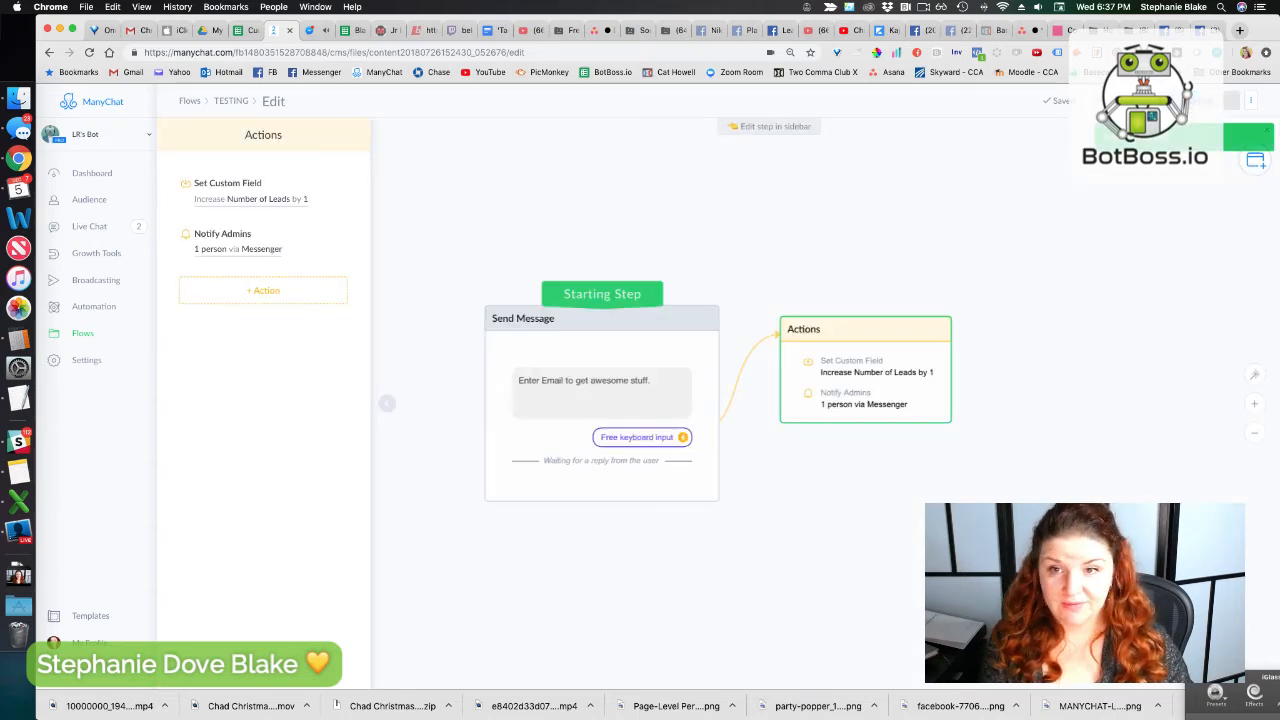
- Switch to Messenger and submit the suggested email address in the LR's Bot conversation to test the flow
{"action": "left_click", "coordinate": [312, 32]}
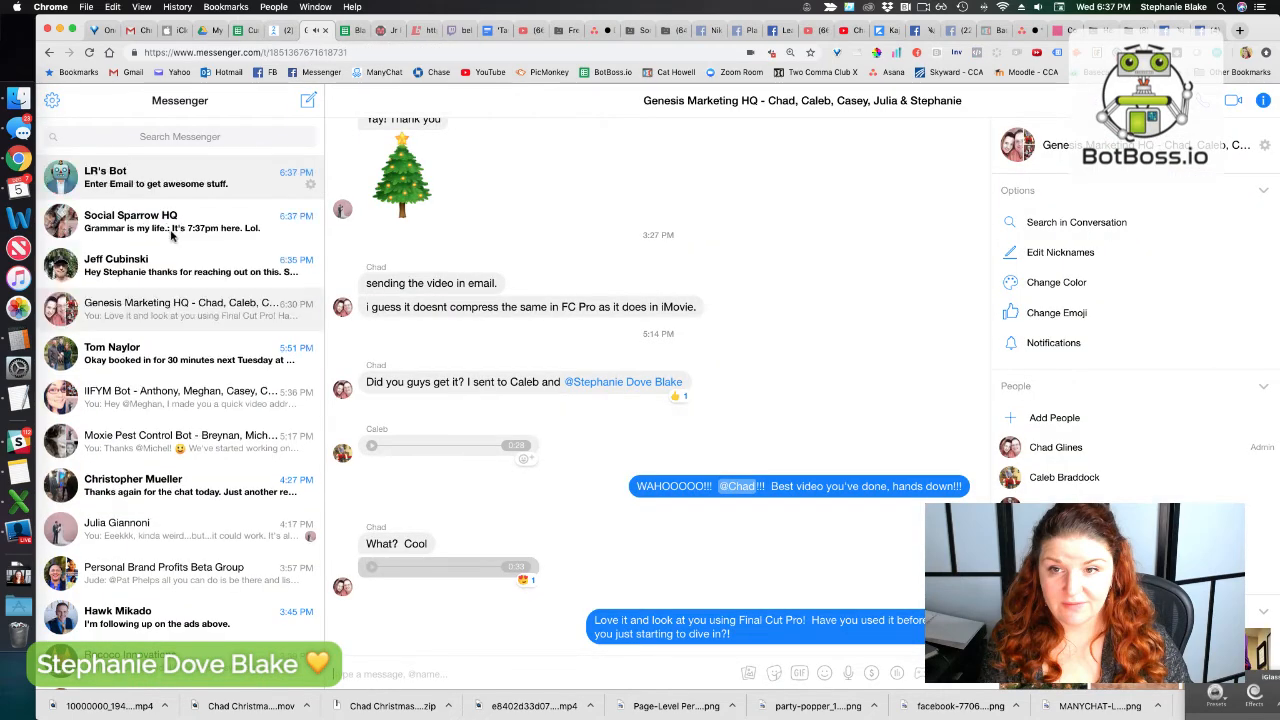
{"action": "left_click", "coordinate": [160, 177]}
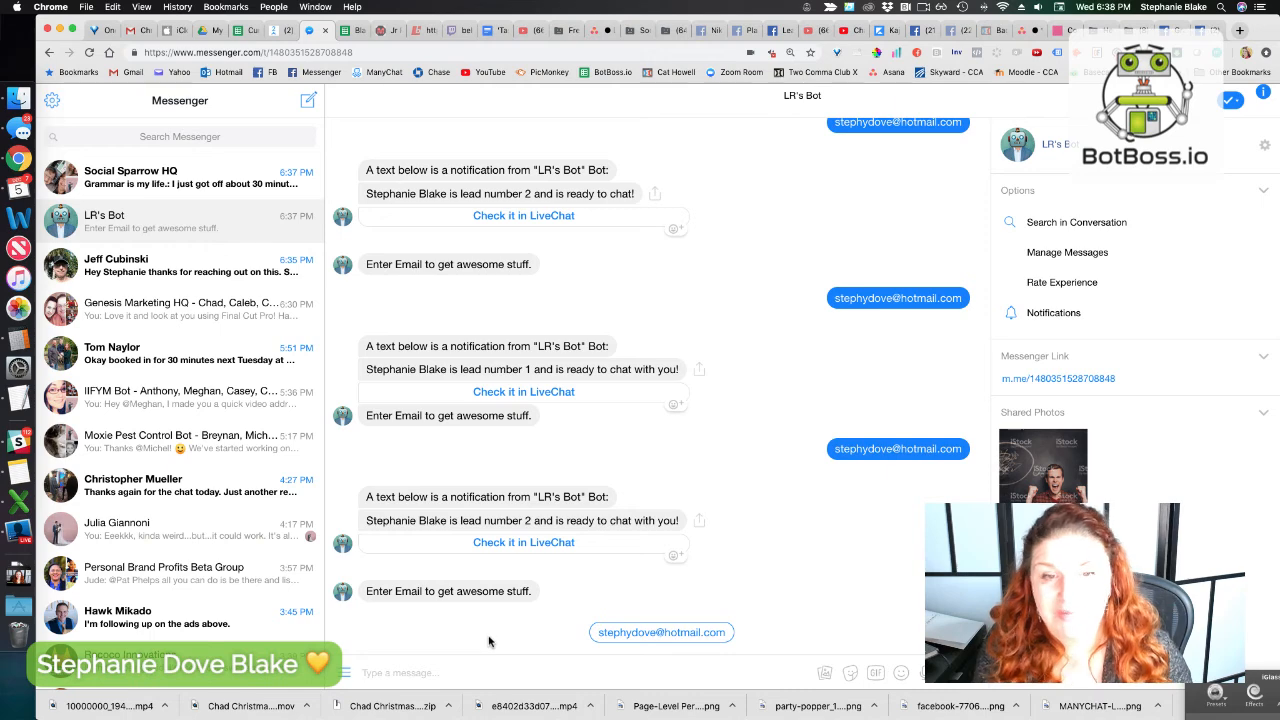
{"action": "left_click", "coordinate": [638, 634]}
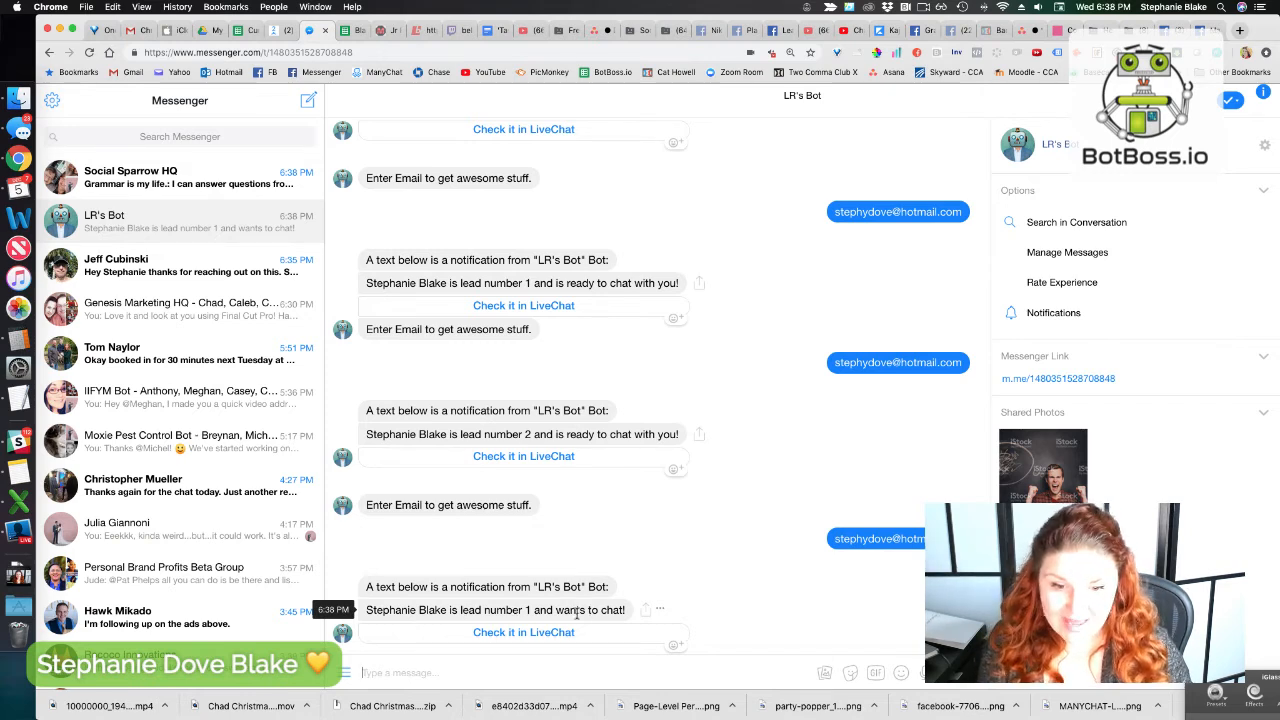
- Run the flow again from ManyChat and submit the suggested email address once more in the LR's Bot chat on Messenger
{"action": "left_click", "coordinate": [277, 31]}
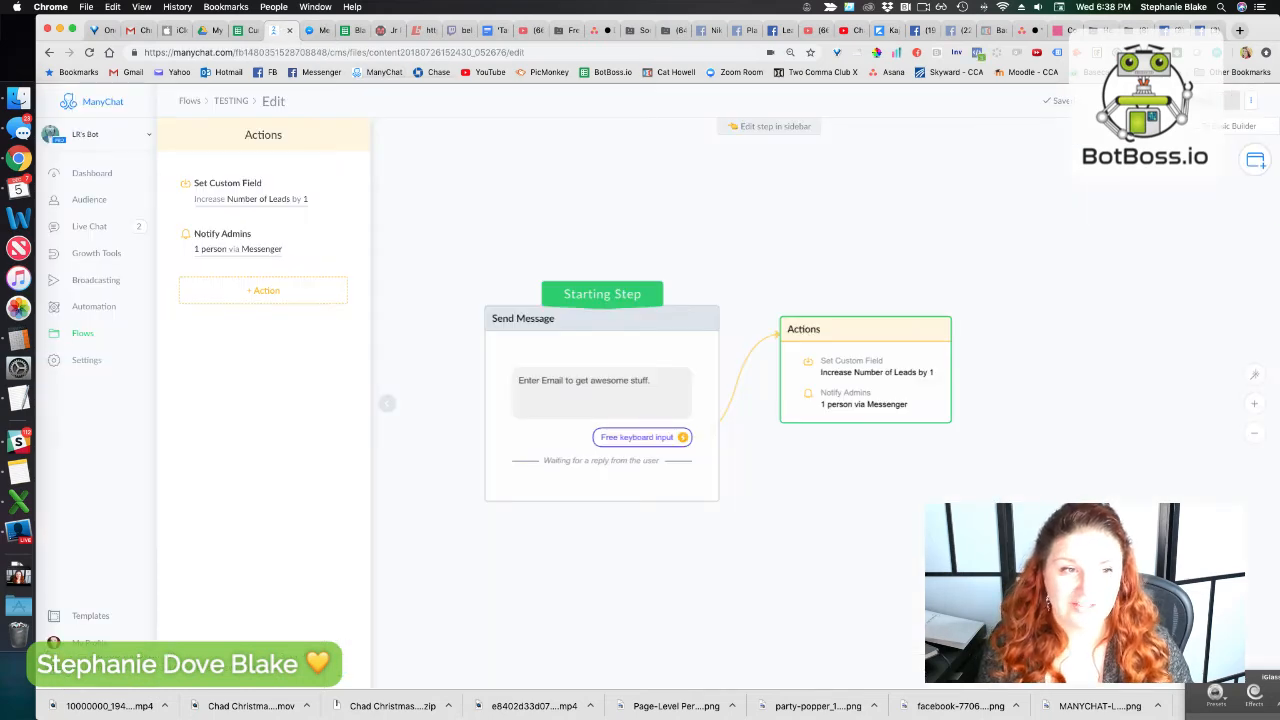
{"action": "left_click", "coordinate": [316, 31]}
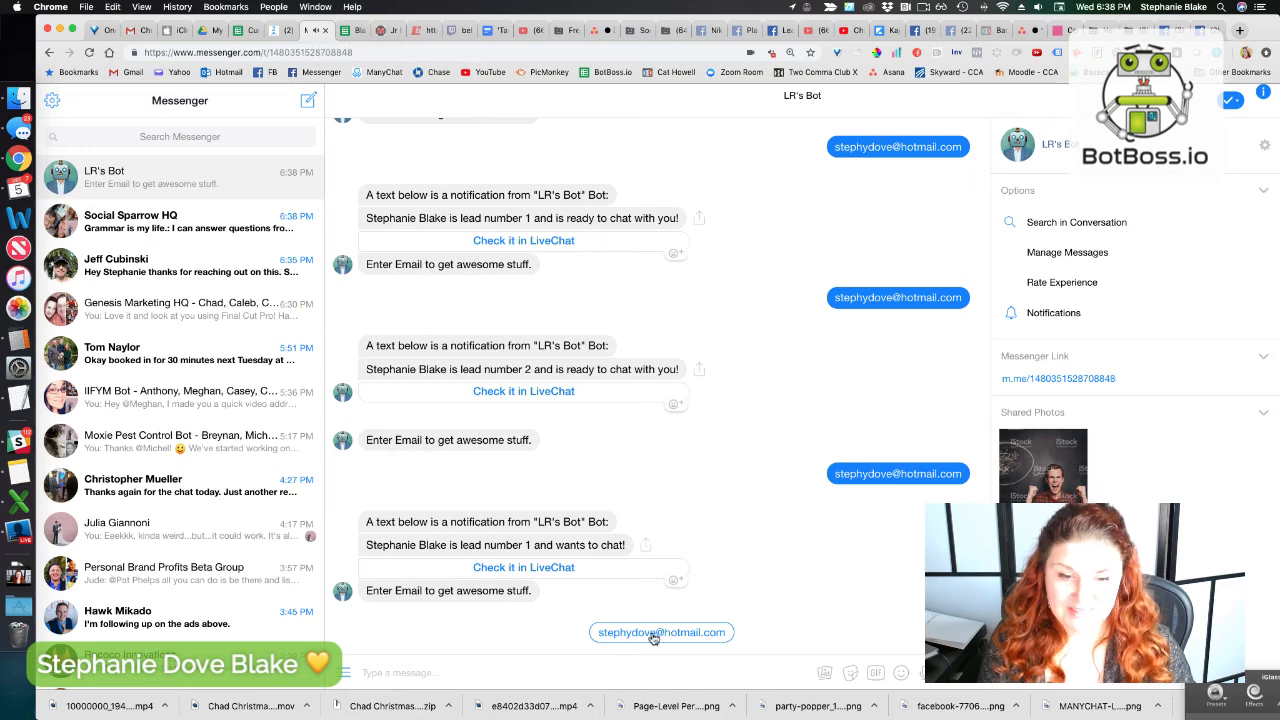
{"action": "left_click", "coordinate": [655, 633]}
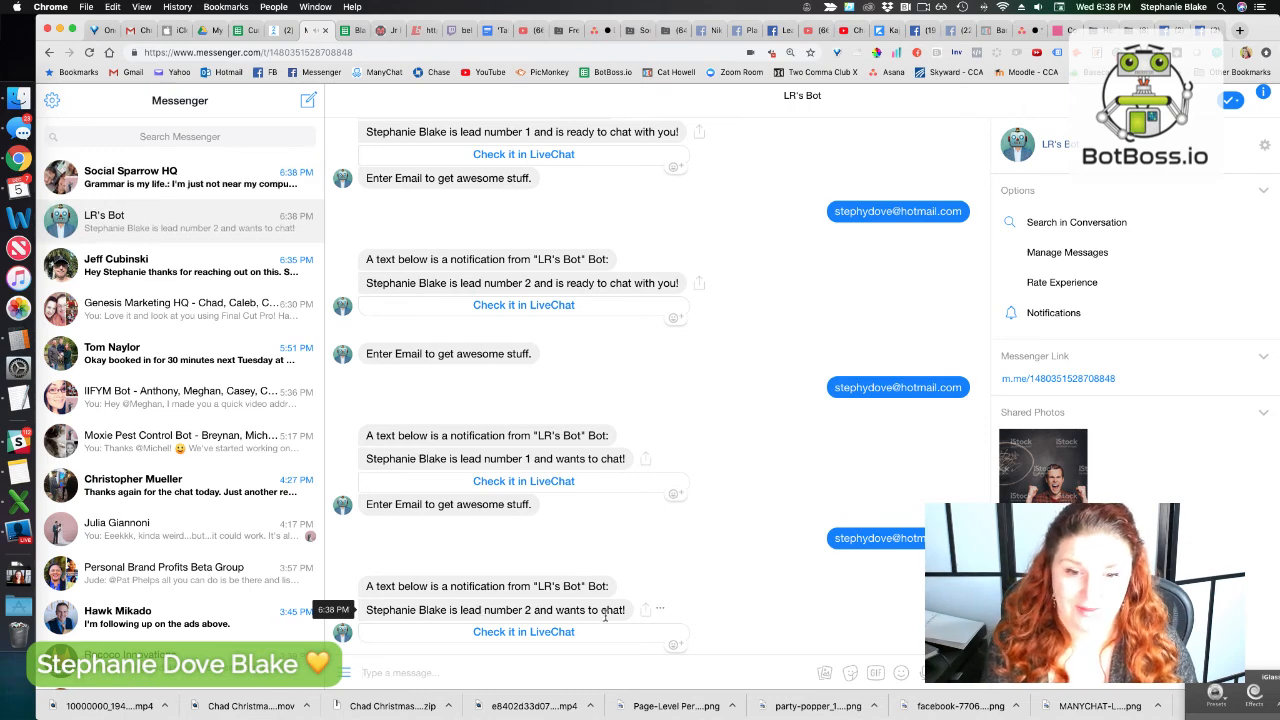
- Return to ManyChat and set the Number of Leads bot field's value to 150 in the bot's custom field settings
{"action": "left_click", "coordinate": [283, 30]}
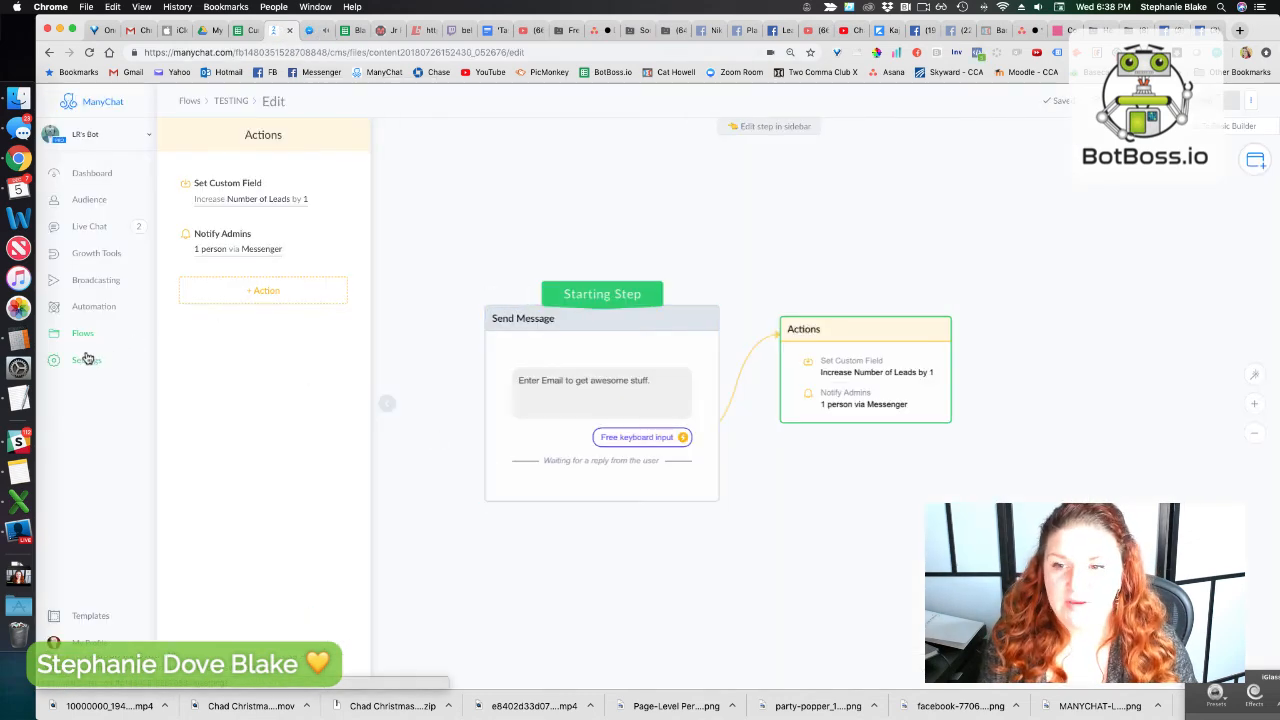
{"action": "left_click", "coordinate": [88, 359]}
{"action": "left_click", "coordinate": [422, 130]}
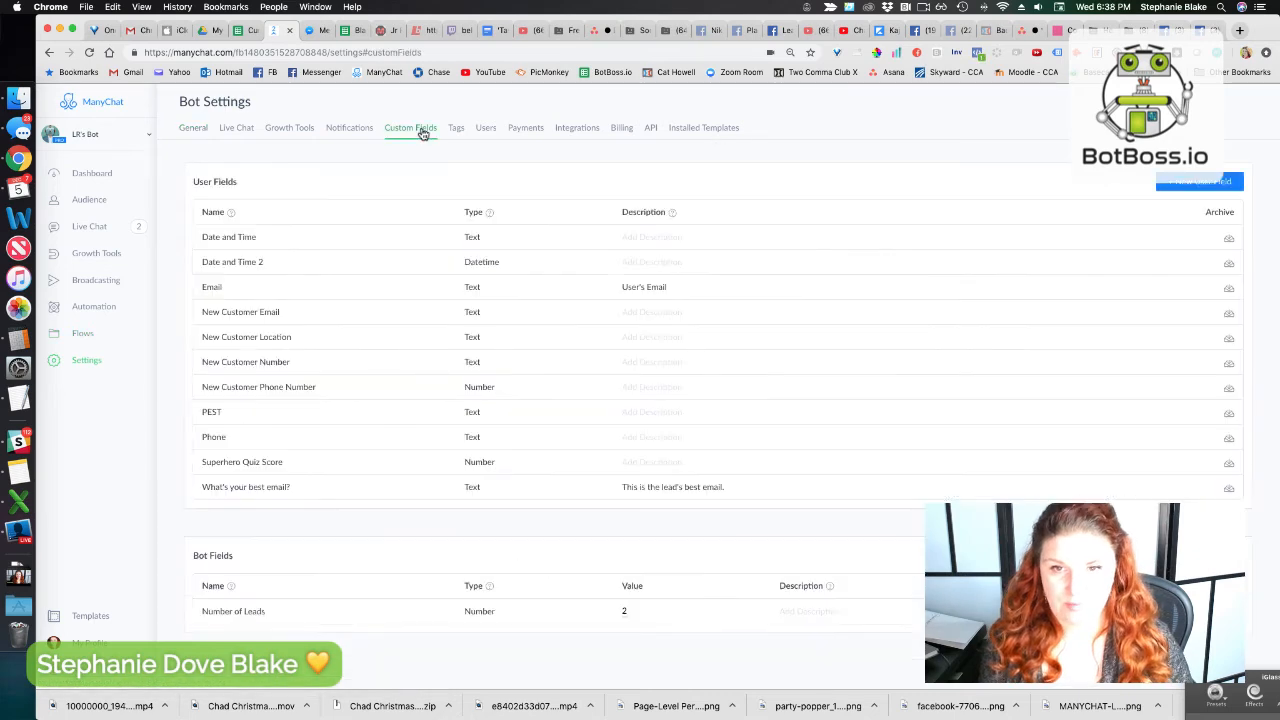
{"action": "left_click", "coordinate": [624, 613]}
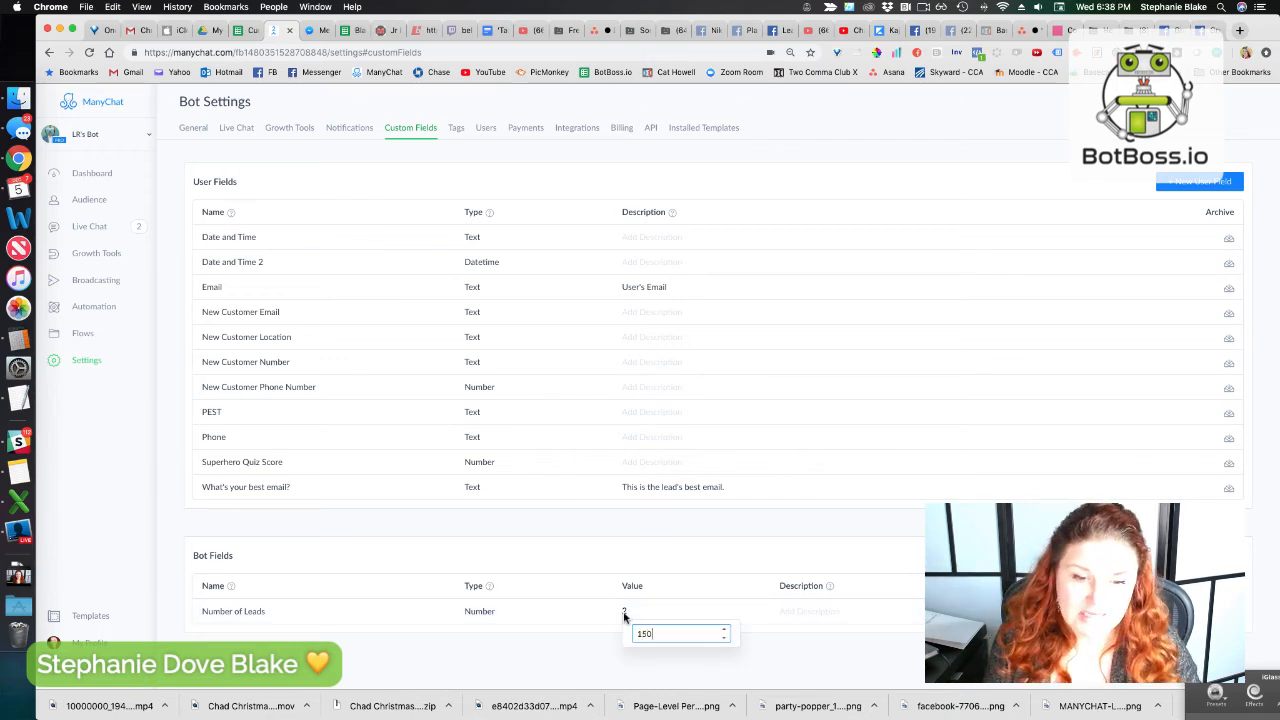
{"action": "key", "text": "Return"}
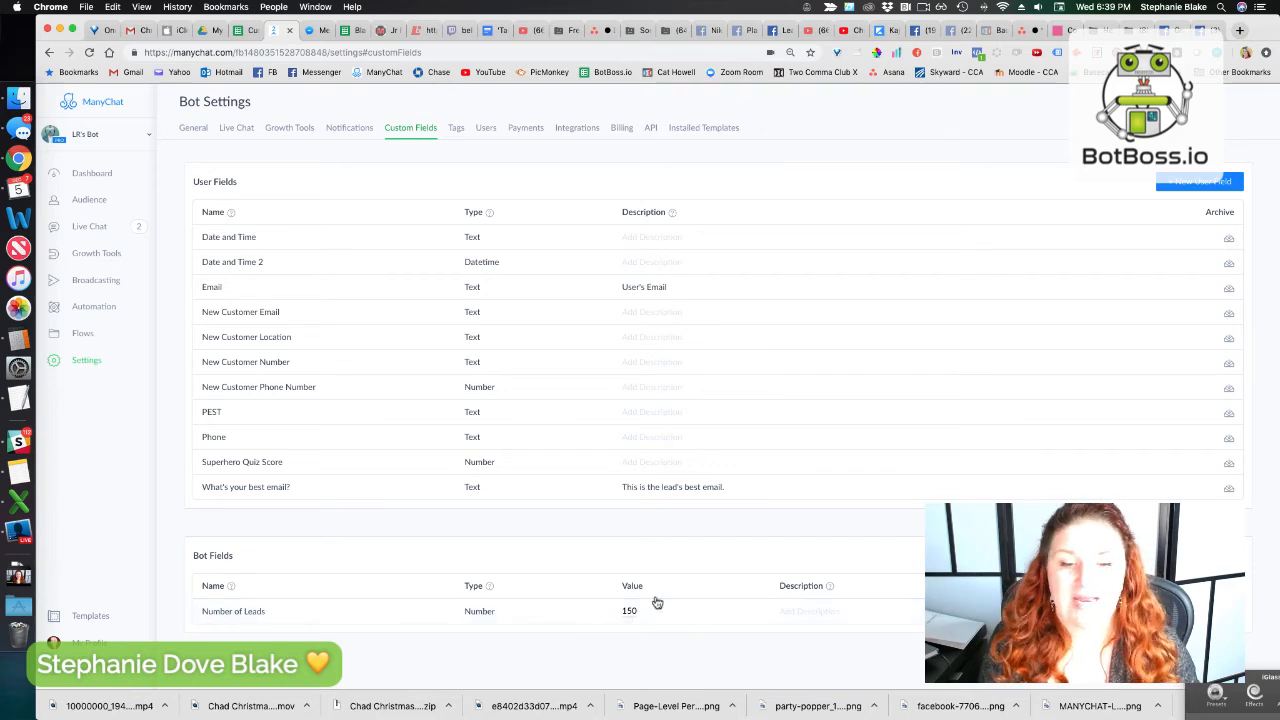